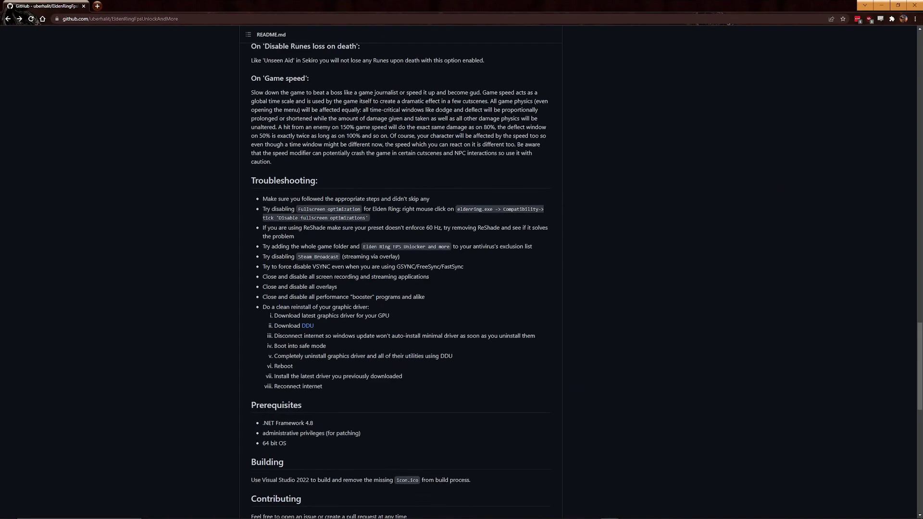
Review the EldenRingFpsUnlockAndMore README, covering its troubleshooting, option descriptions, preview and usage sections.
scroll(249, 133, up, 4)
scroll(200, 157, up, 20)
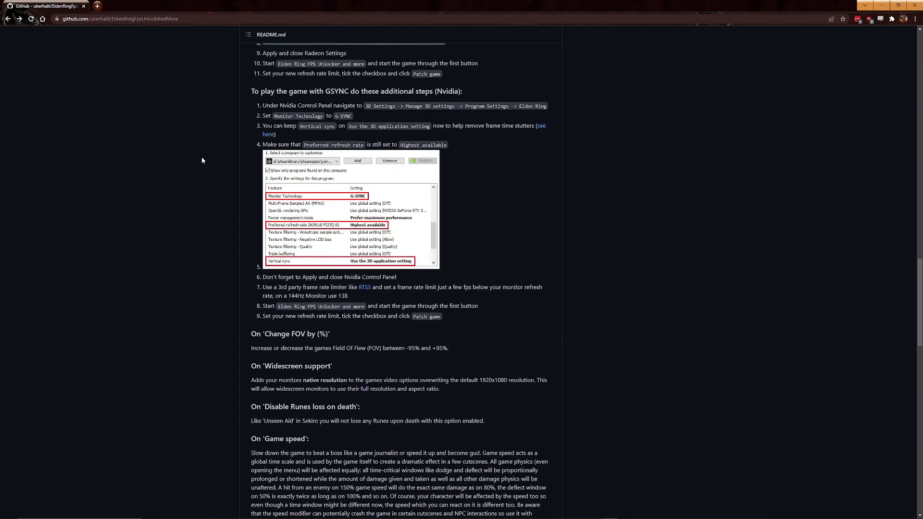
scroll(176, 175, up, 12)
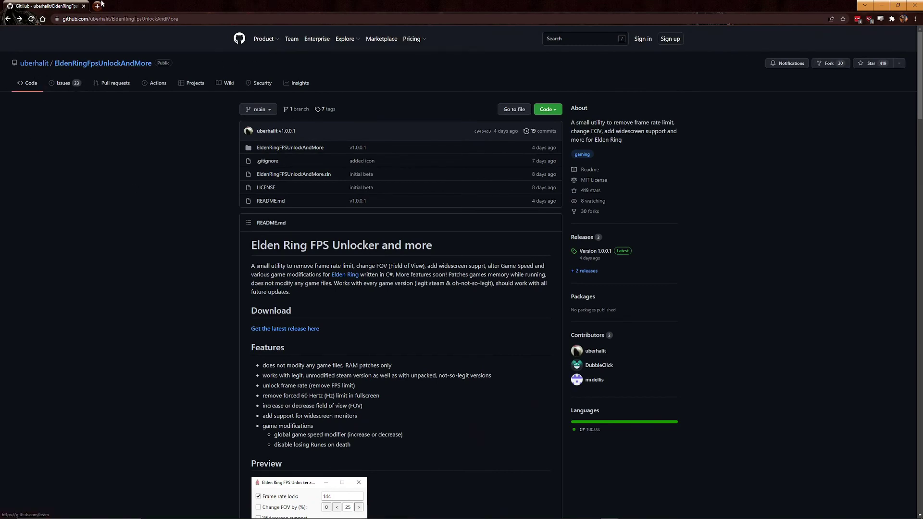
scroll(147, 299, down, 15)
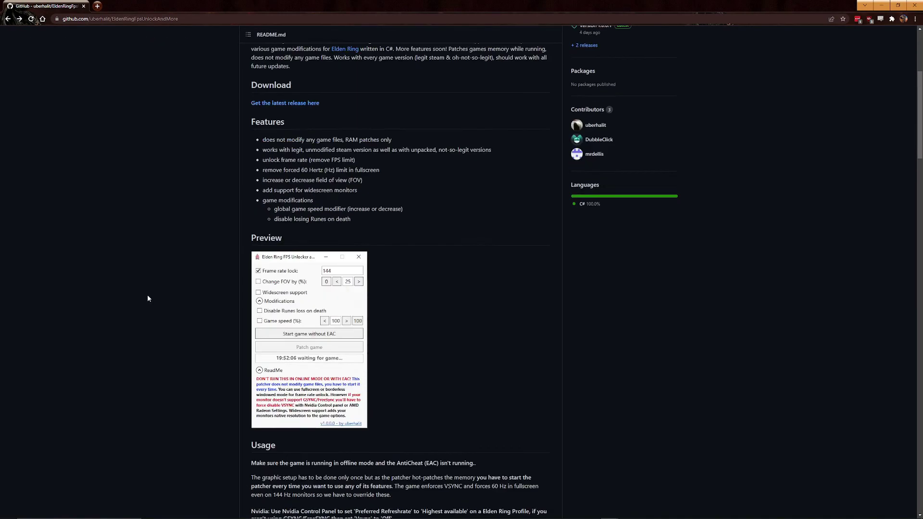
scroll(291, 326, down, 10)
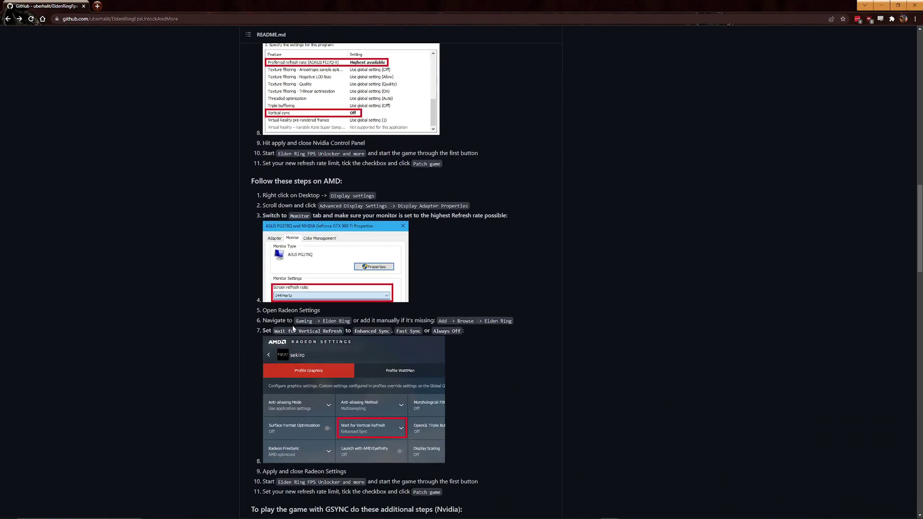
scroll(292, 327, down, 12)
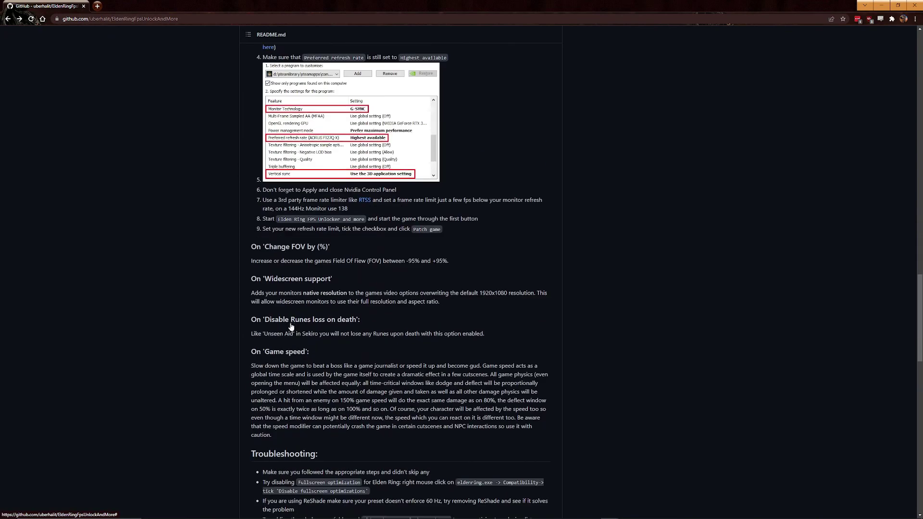
scroll(291, 326, up, 3)
scroll(398, 270, up, 7)
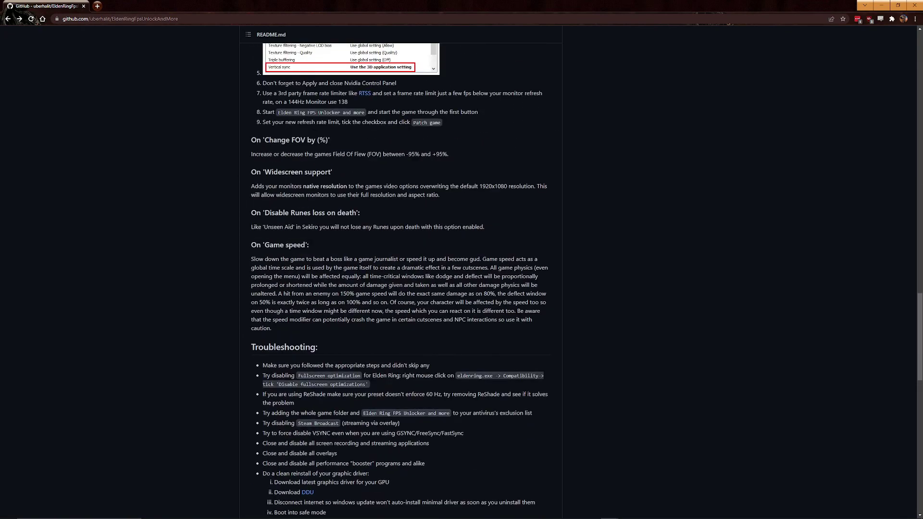
scroll(183, 157, up, 15)
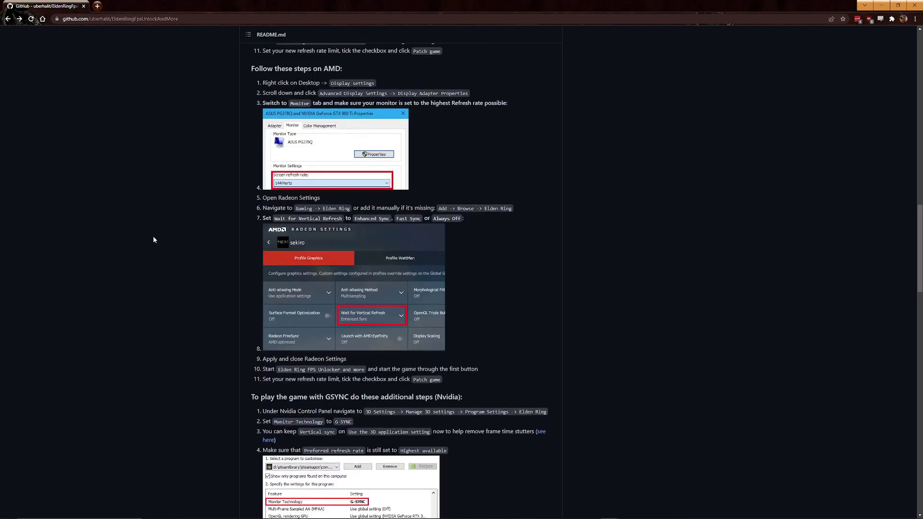
scroll(146, 238, up, 16)
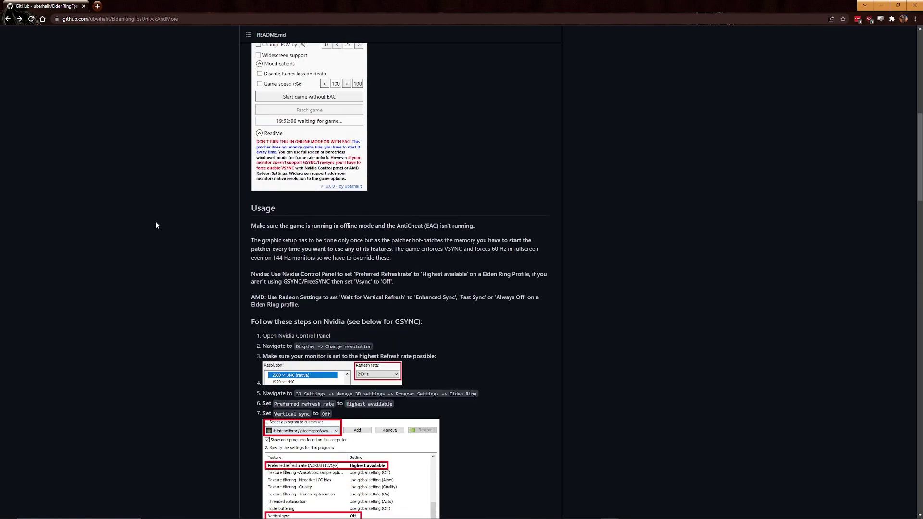
View the Version 1.0.0.1 release page with its downloadable assets, and return to the repository's main page.
scroll(143, 200, up, 2)
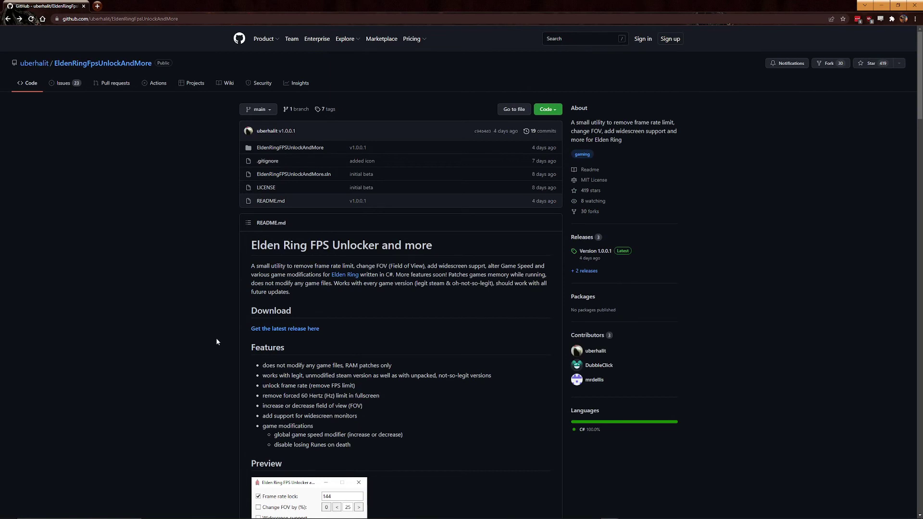
click(583, 253)
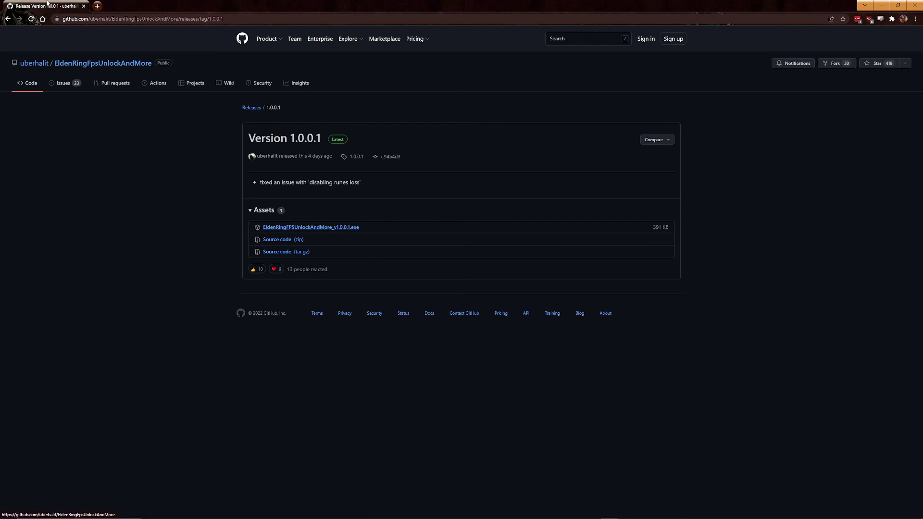
key(alt+Left)
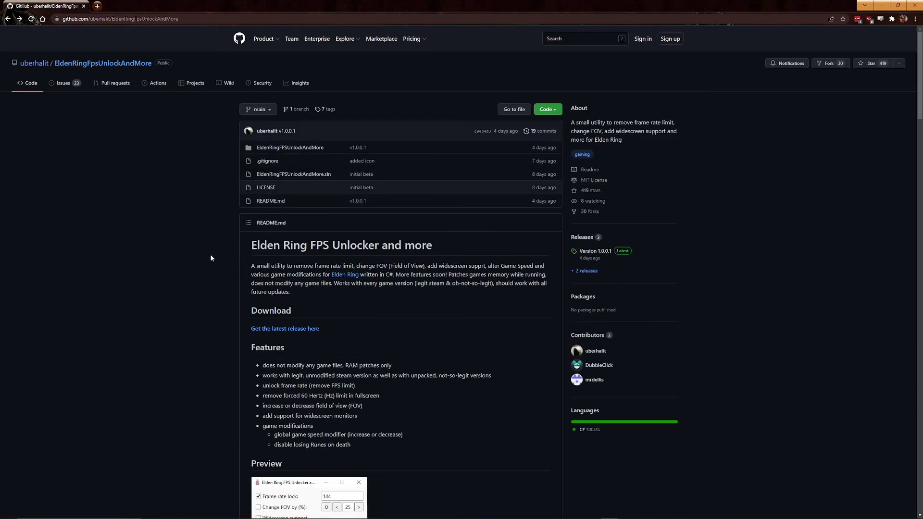
Examine the README's setup instructions for Nvidia, AMD and GSYNC, including the refresh rate and vertical sync settings.
scroll(210, 254, down, 10)
scroll(210, 255, down, 15)
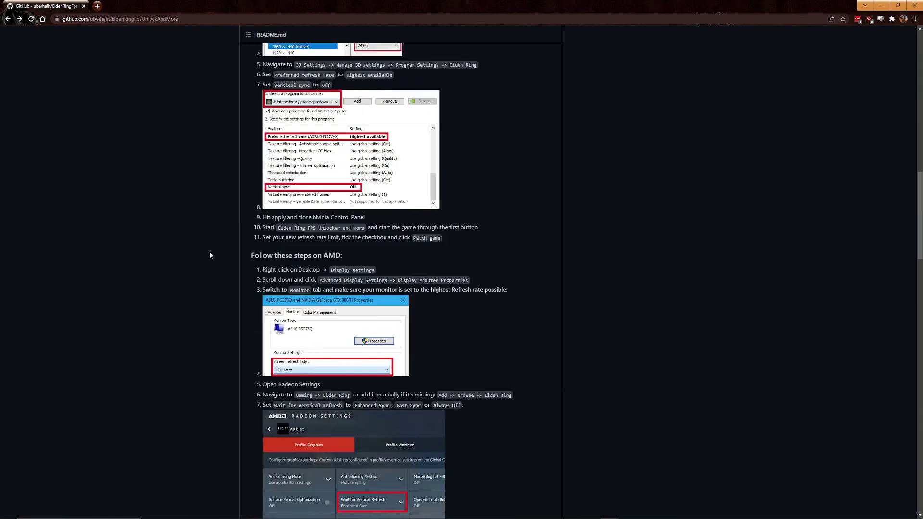
scroll(209, 255, up, 3)
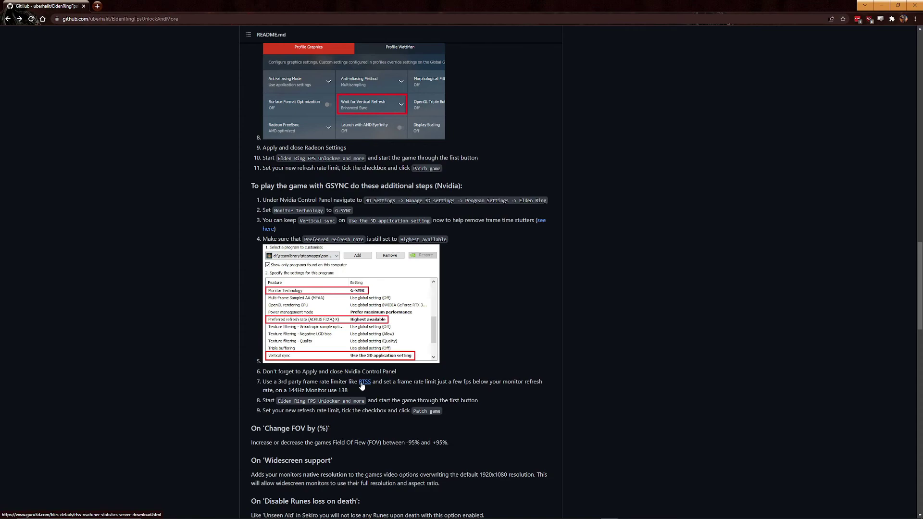
scroll(362, 386, up, 15)
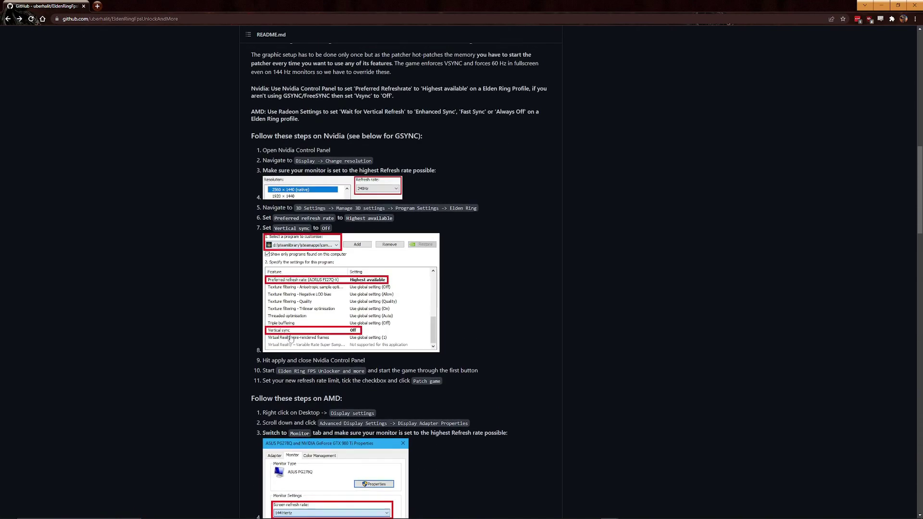
scroll(365, 288, down, 4)
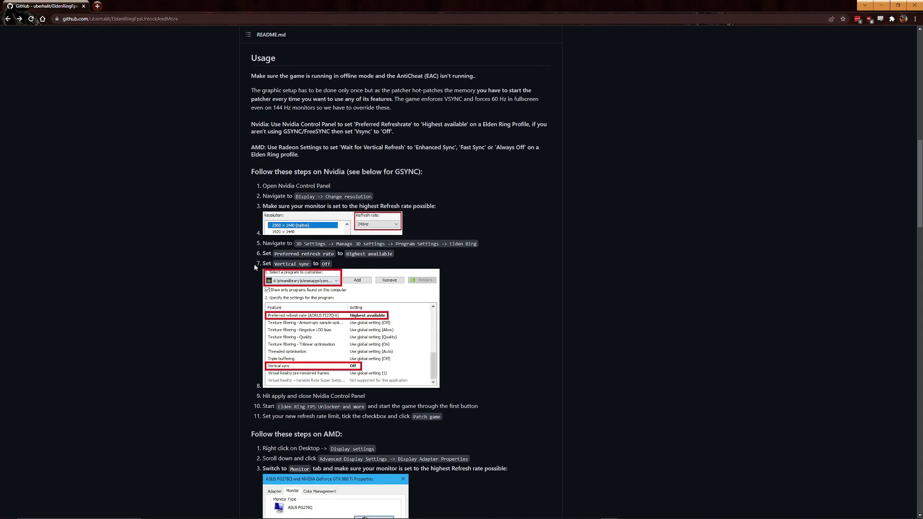
scroll(339, 286, down, 8)
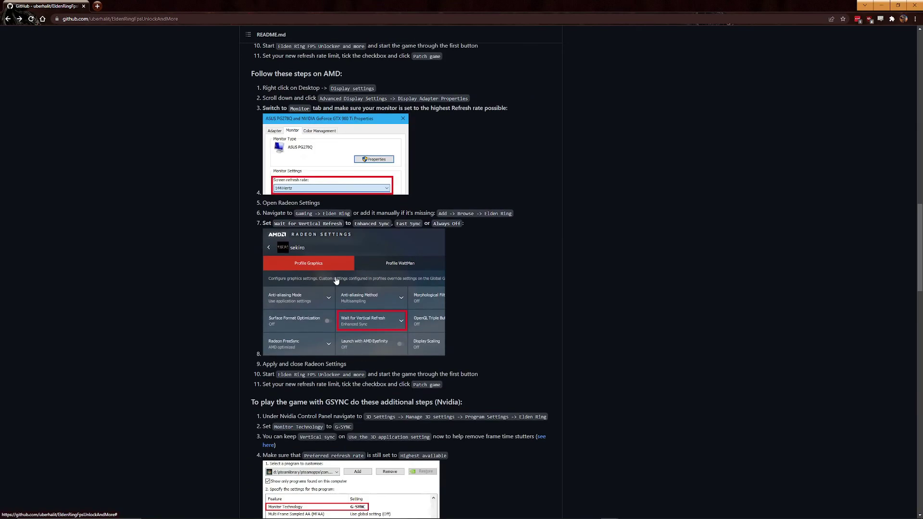
scroll(336, 281, down, 4)
scroll(332, 258, down, 1)
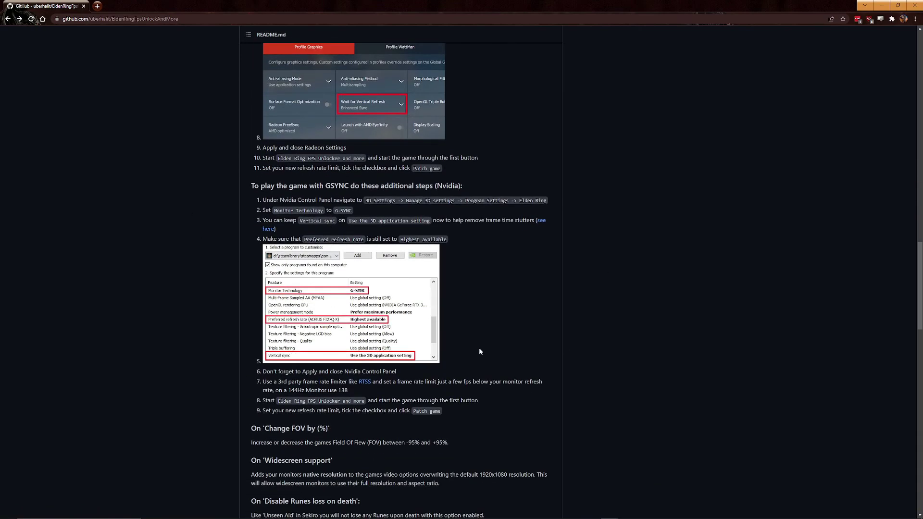
scroll(401, 280, down, 1)
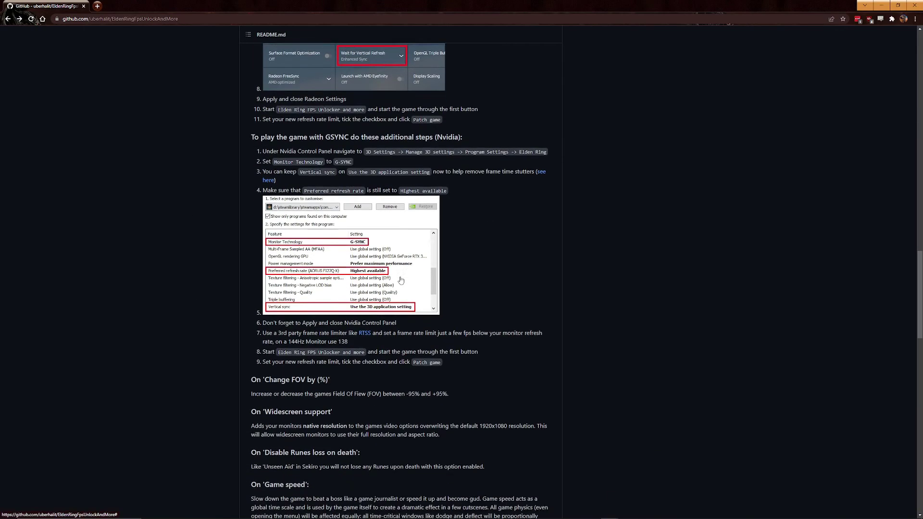
scroll(233, 232, up, 7)
scroll(234, 236, up, 7)
scroll(234, 236, down, 3)
scroll(234, 236, down, 10)
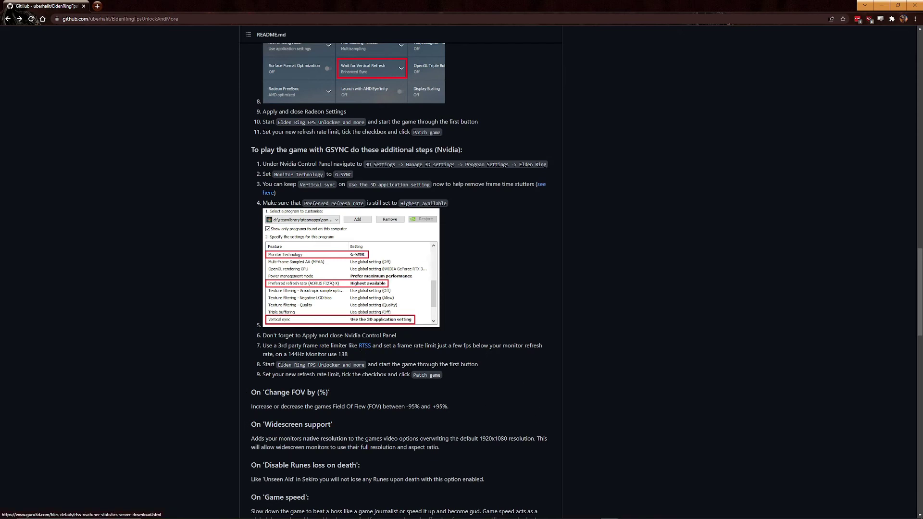
Highlight the README's GSYNC heading for Nvidia and open the linked RTSS frame rate limiter page.
drag(250, 347, 246, 295)
drag(252, 155, 480, 155)
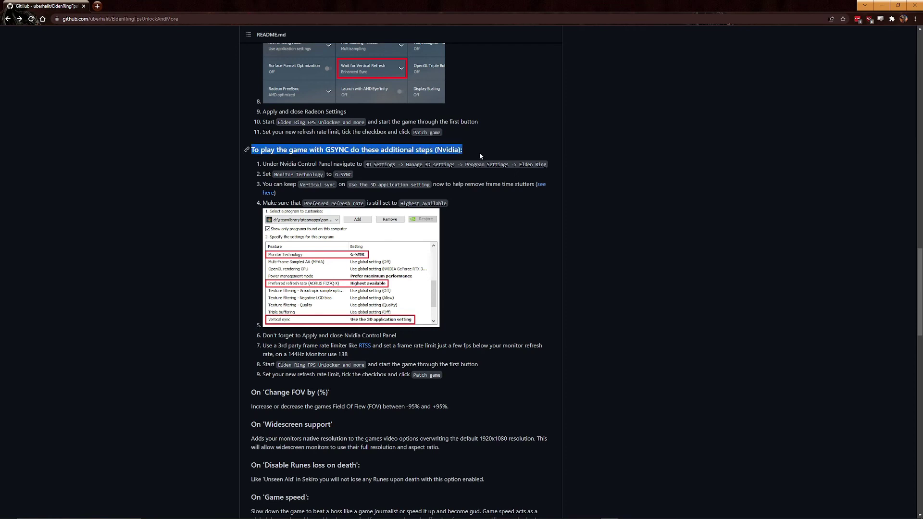
drag(244, 346, 335, 347)
click(365, 351)
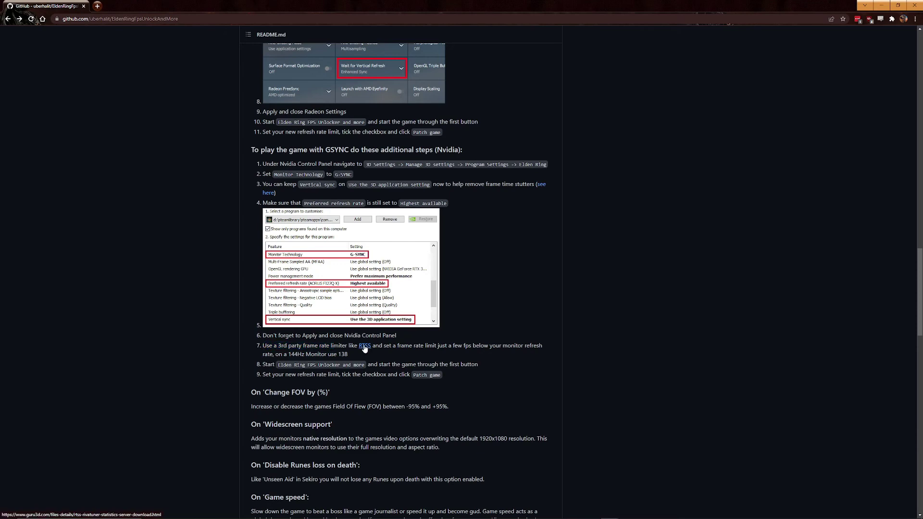
click(365, 347)
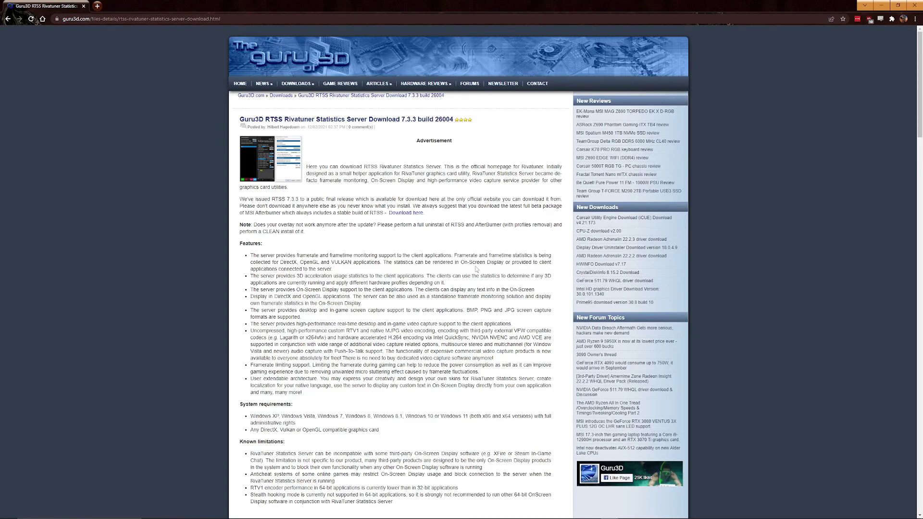
Check the download locations on the Guru3D RTSS page and return to its introduction.
drag(918, 50, 919, 423)
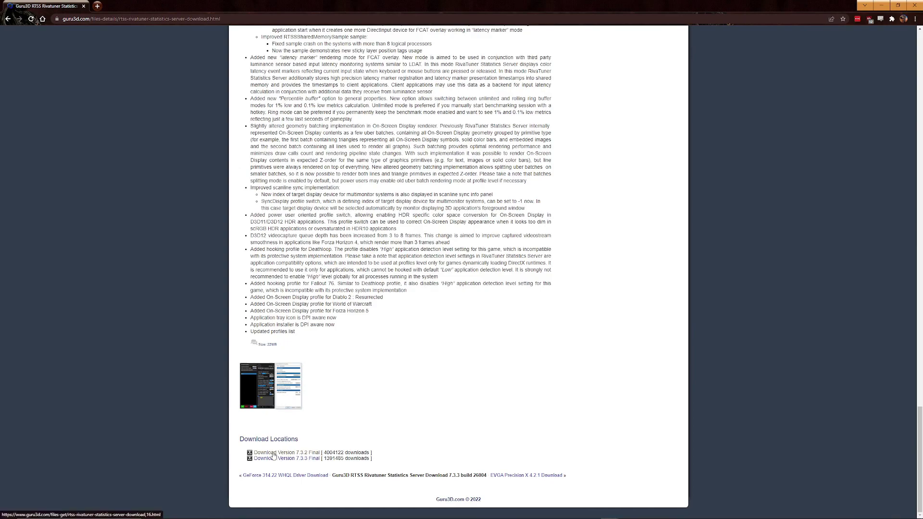
scroll(902, 408, up, 20)
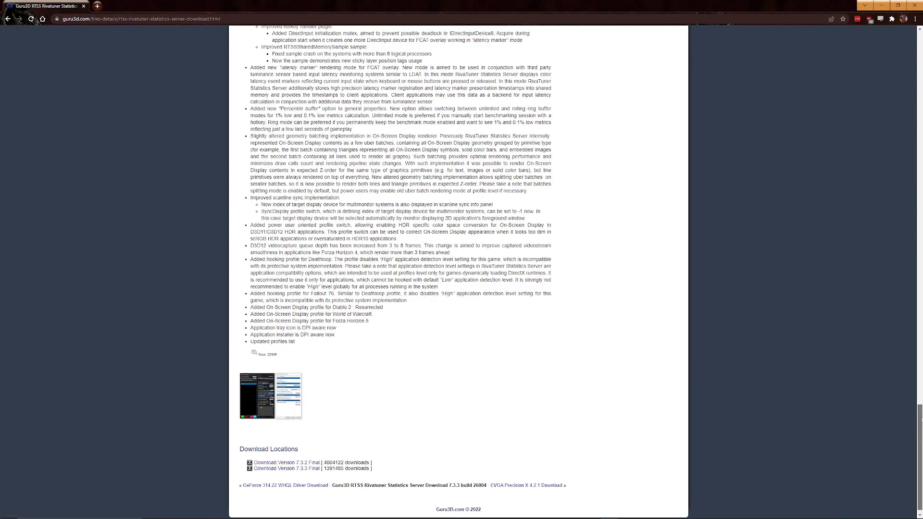
scroll(896, 59, up, 2)
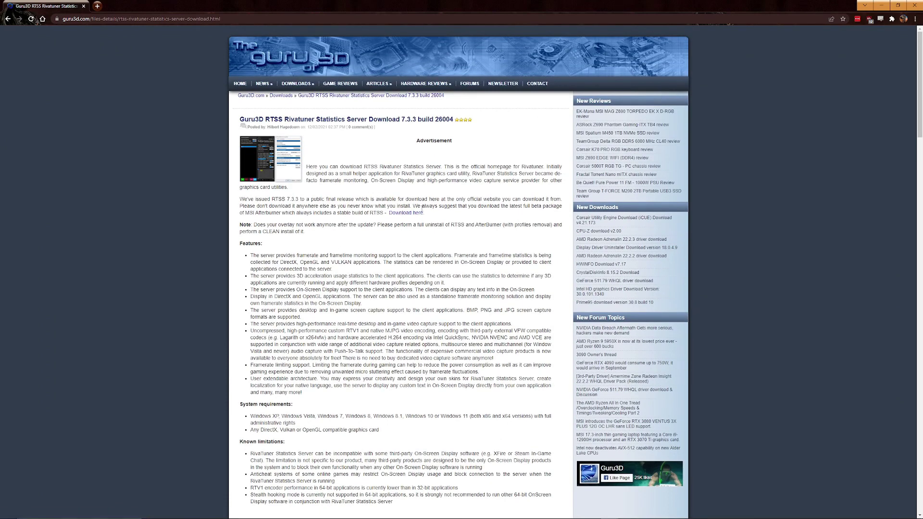
Open the linked MSI Afterburner 4.6.4 page, view its download locations, and return to the GitHub README.
click(411, 215)
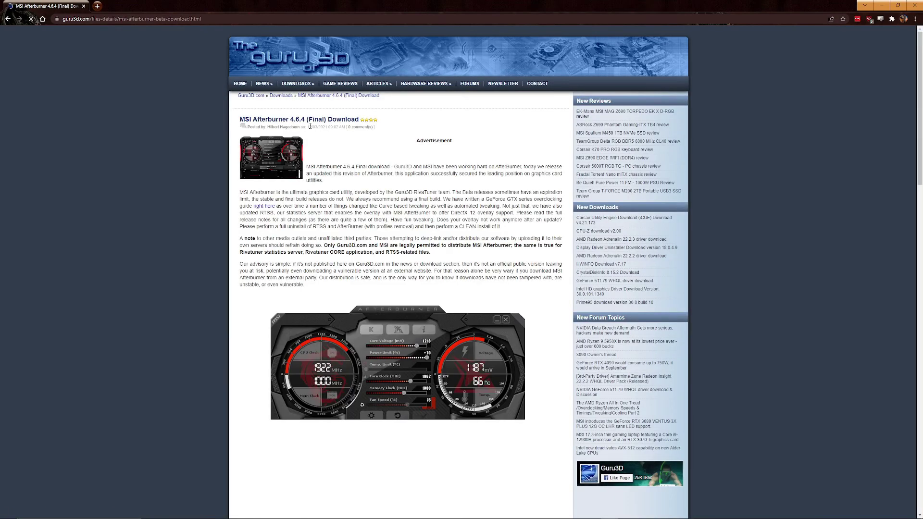
drag(918, 50, 918, 377)
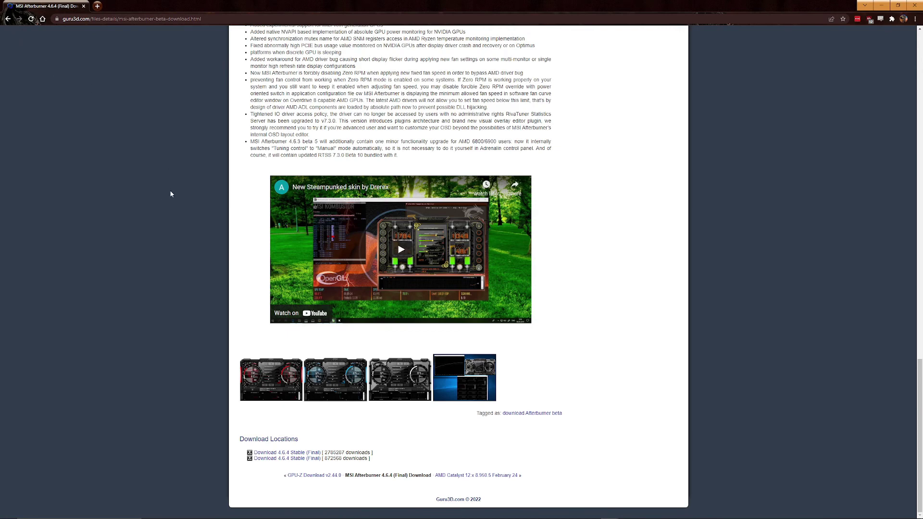
click(8, 19)
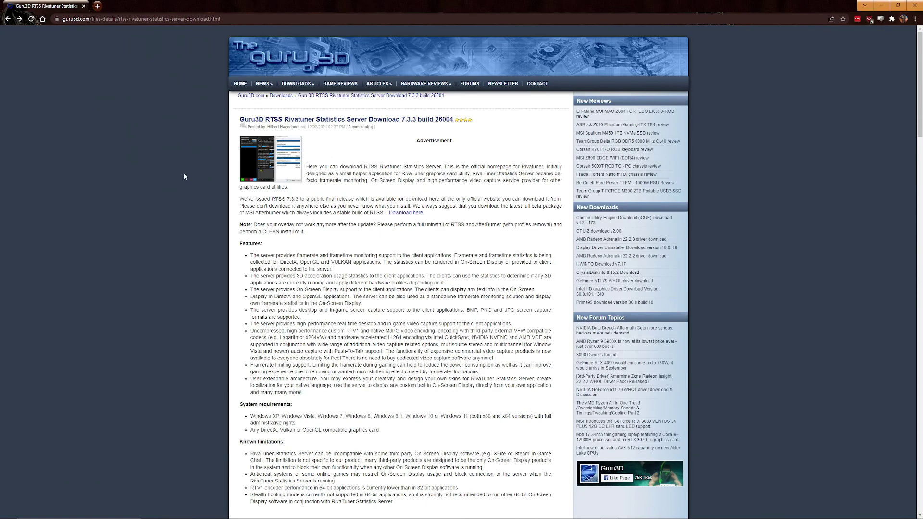
click(8, 19)
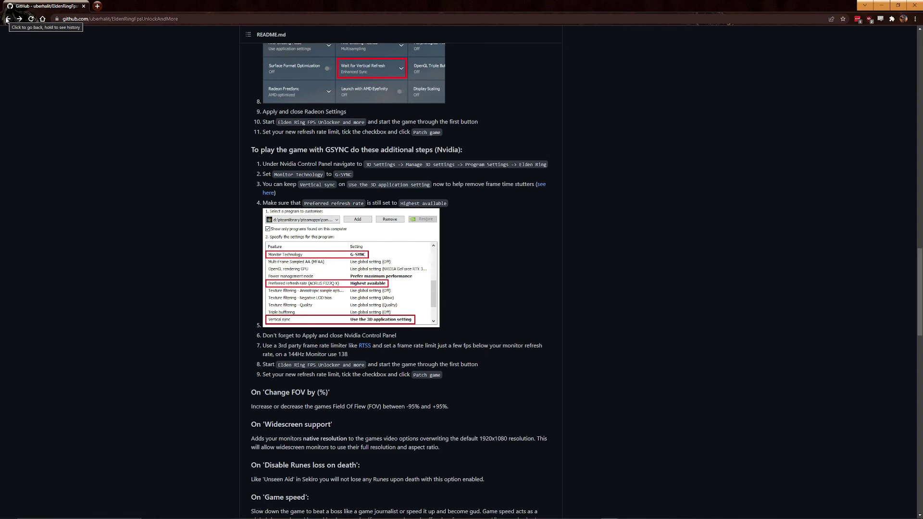
Uncover the desktop and move the MSI Afterburner installer and RivaTuner Statistics Server icons apart.
drag(52, 6, 0, 240)
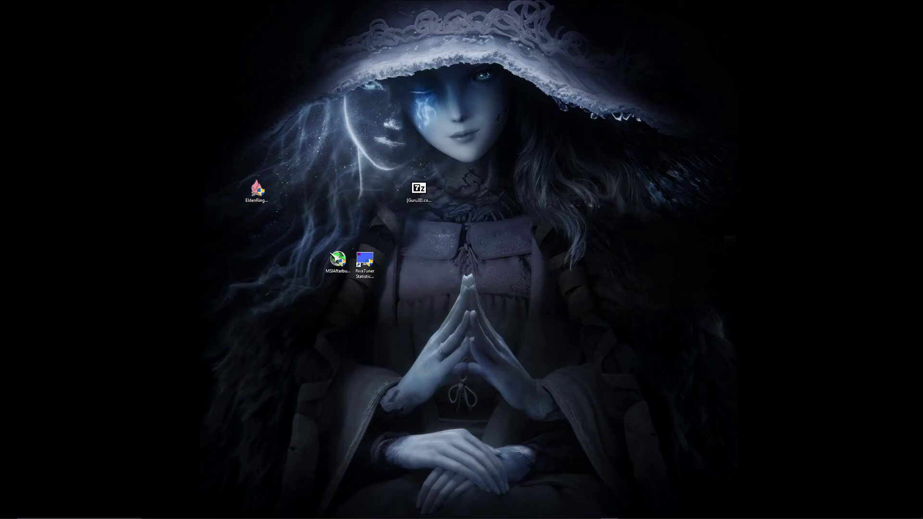
drag(337, 260, 283, 261)
drag(364, 262, 445, 300)
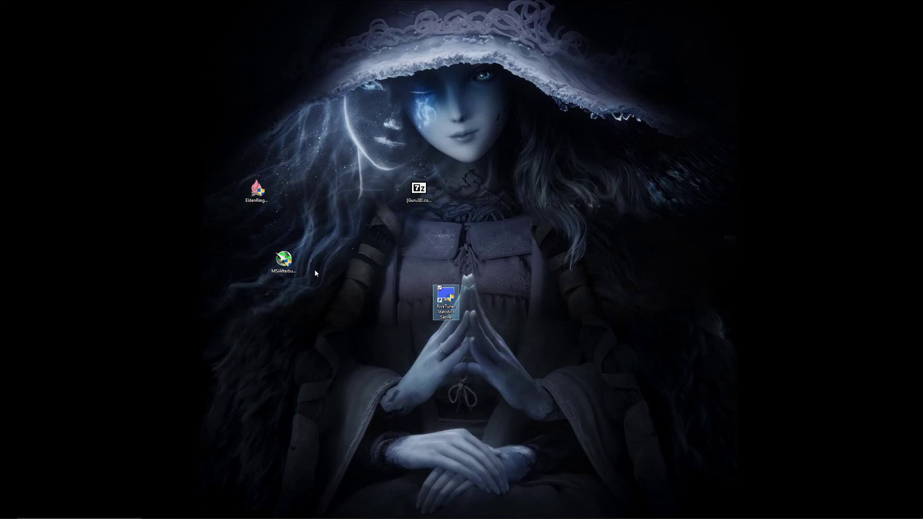
click(282, 268)
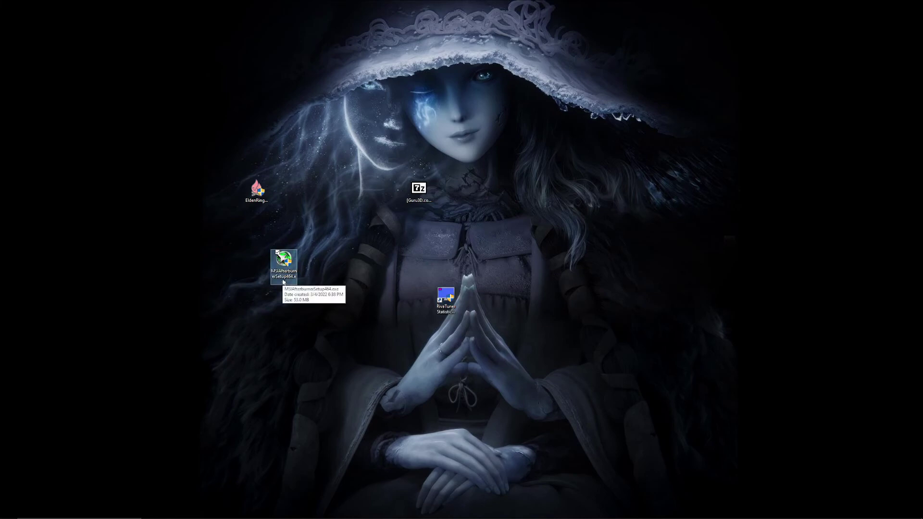
click(445, 307)
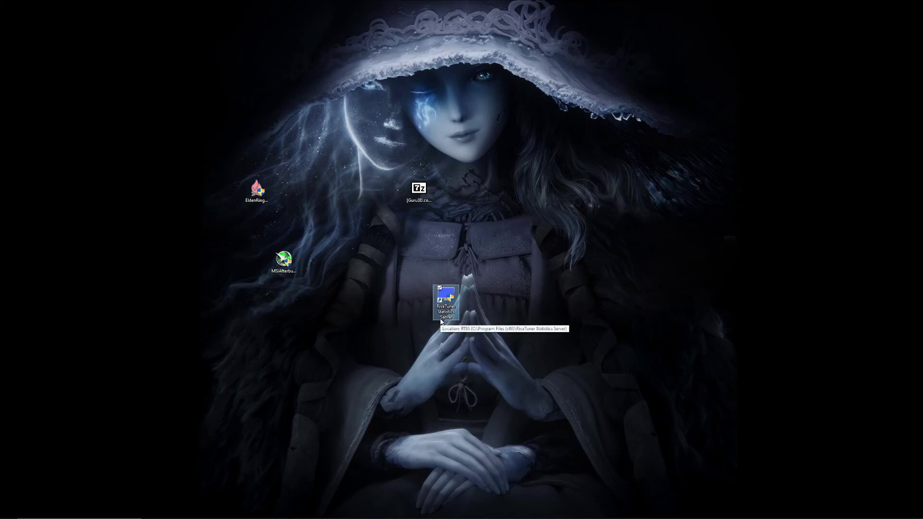
click(285, 260)
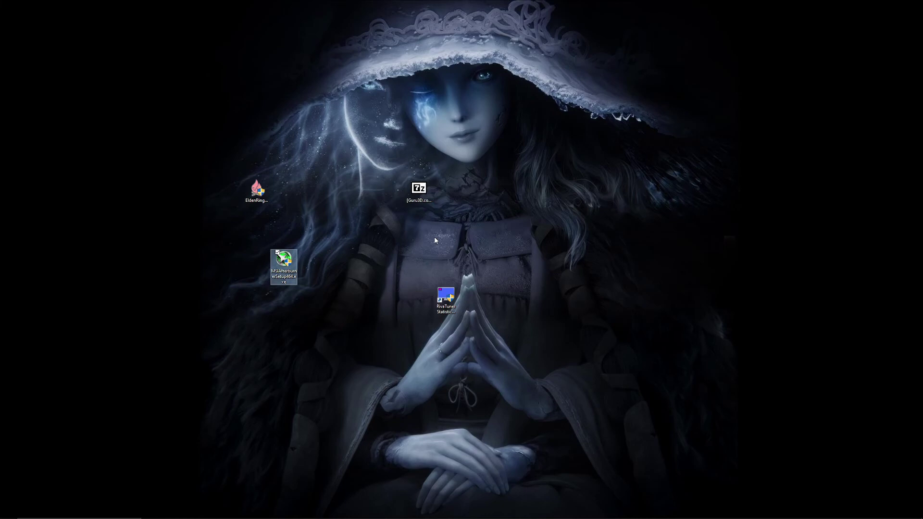
Open NVIDIA Control Panel and show the Manage 3D Settings program settings for Elden Ring (eldenring.exe).
right_click(576, 238)
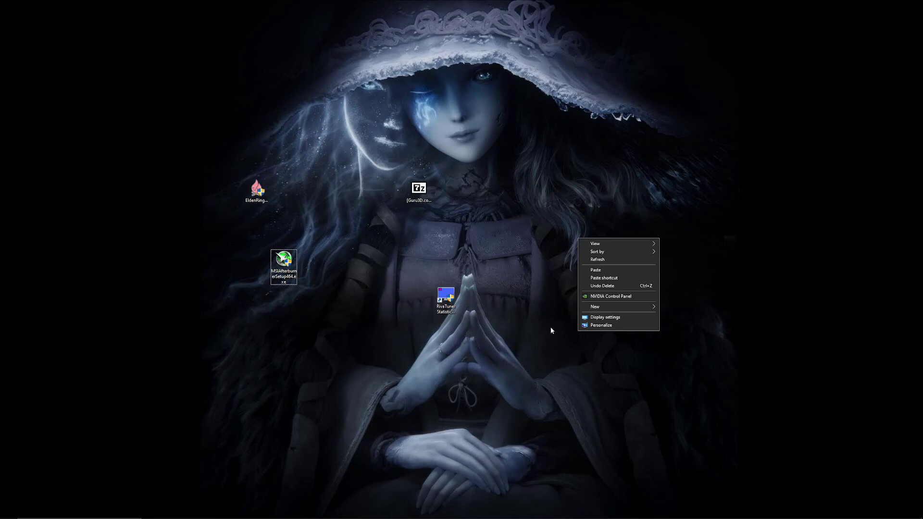
click(526, 221)
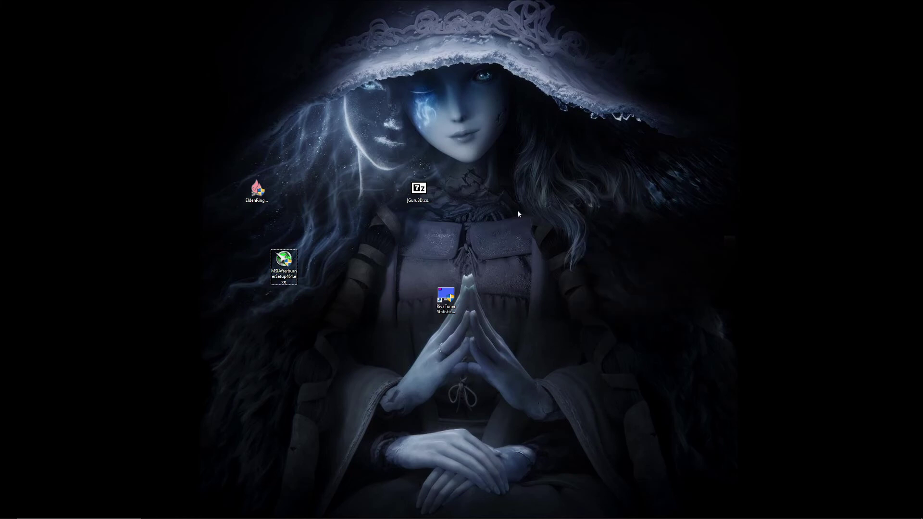
right_click(554, 220)
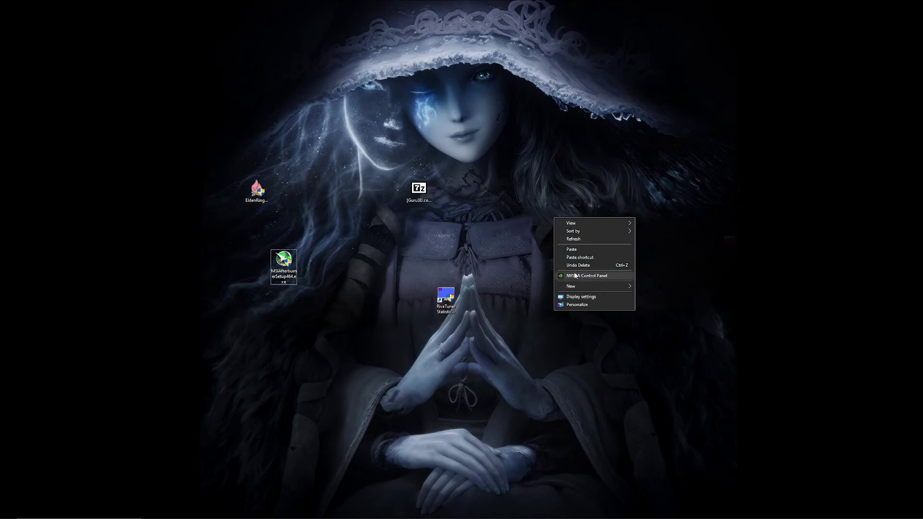
click(652, 463)
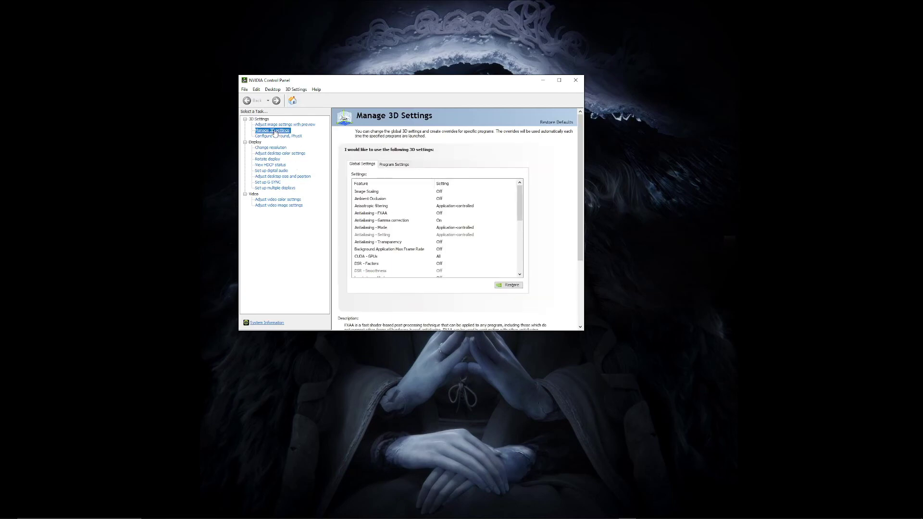
click(387, 164)
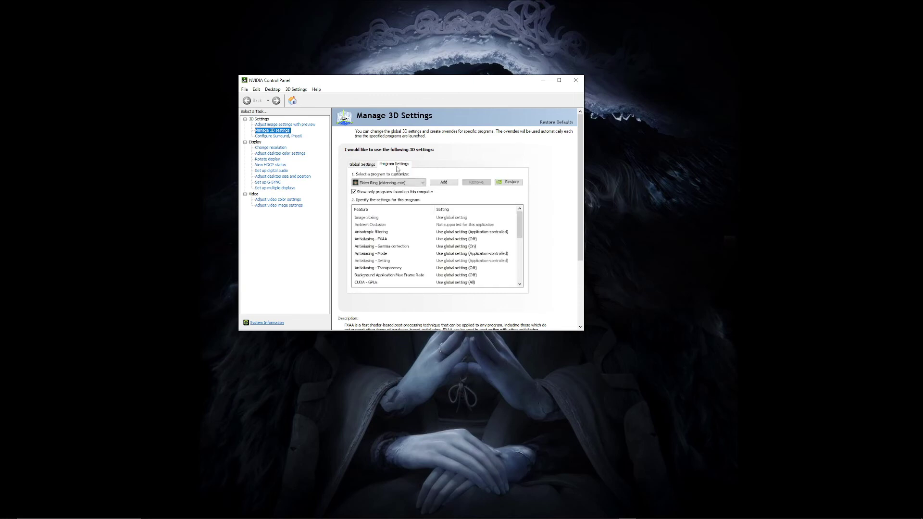
click(371, 183)
scroll(365, 248, up, 6)
scroll(366, 250, down, 3)
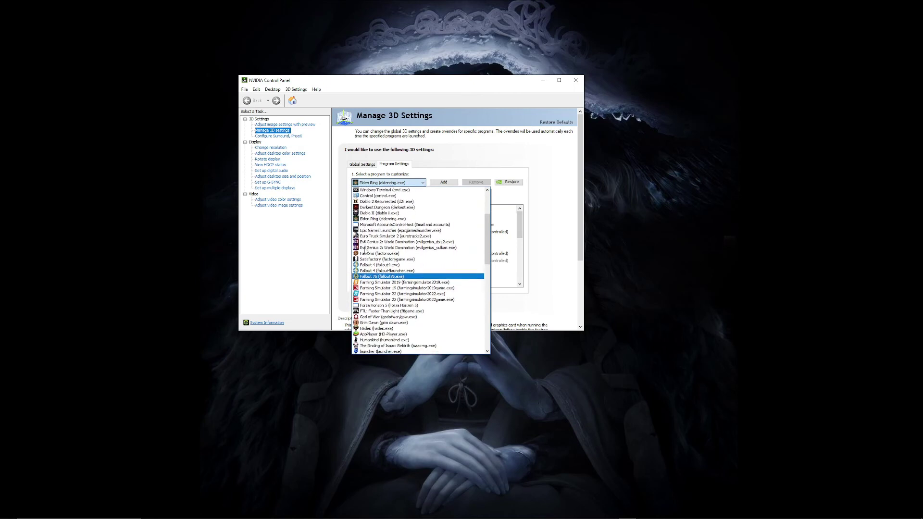
click(417, 153)
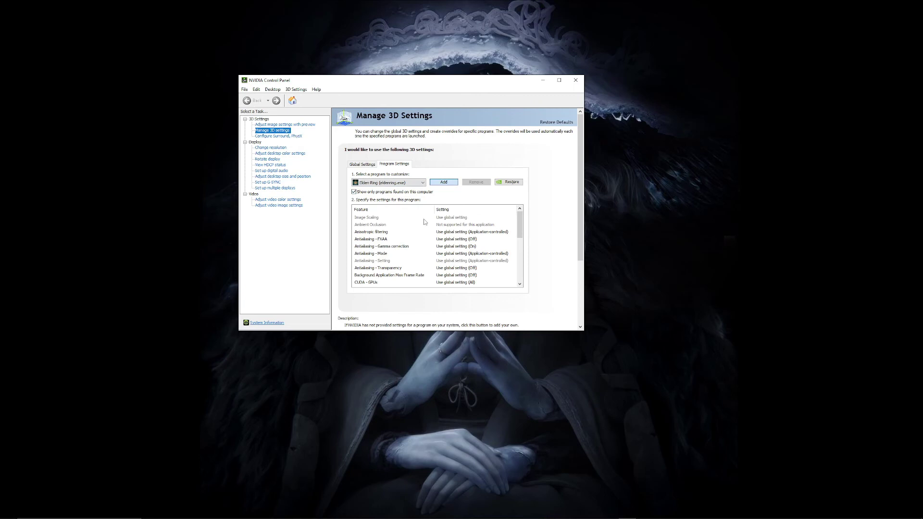
Look through the programs available for adding a custom 3D profile, without adding any.
click(438, 183)
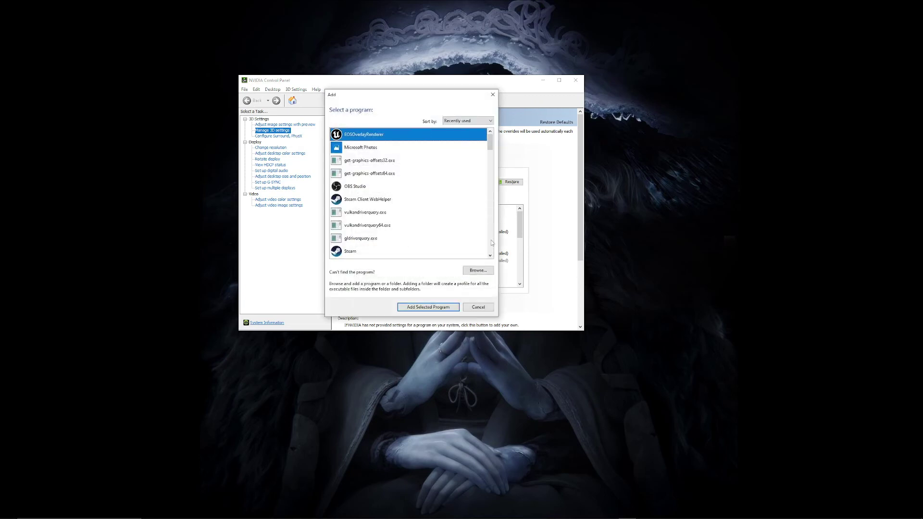
scroll(366, 216, down, 6)
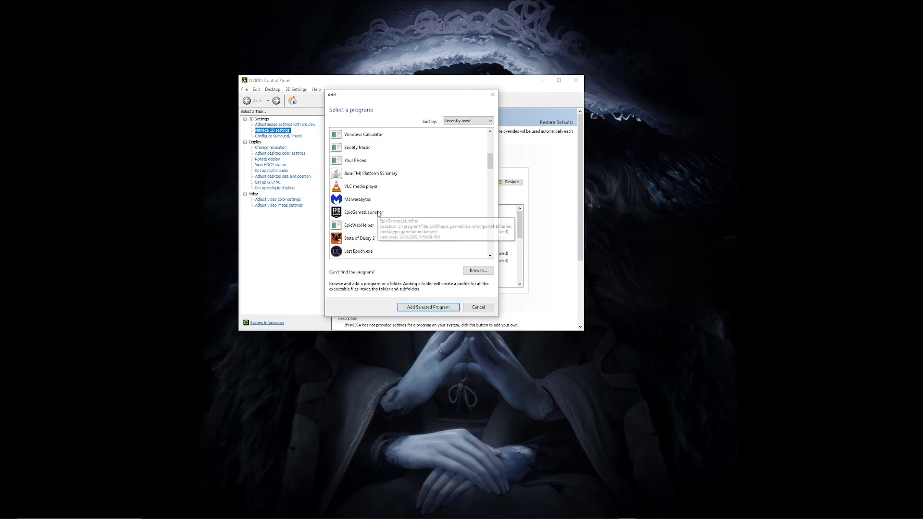
scroll(378, 213, up, 6)
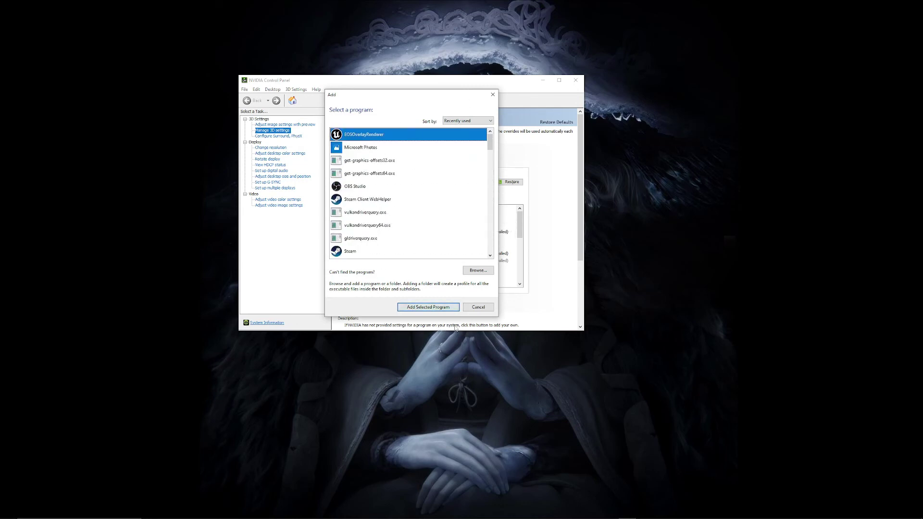
click(478, 306)
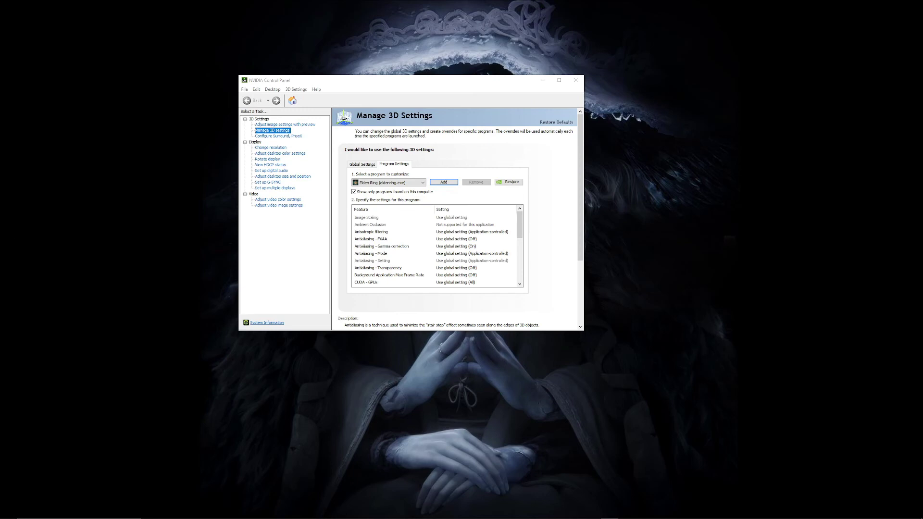
Set Elden Ring's preferred refresh rate to Highest available.
drag(519, 229, 530, 287)
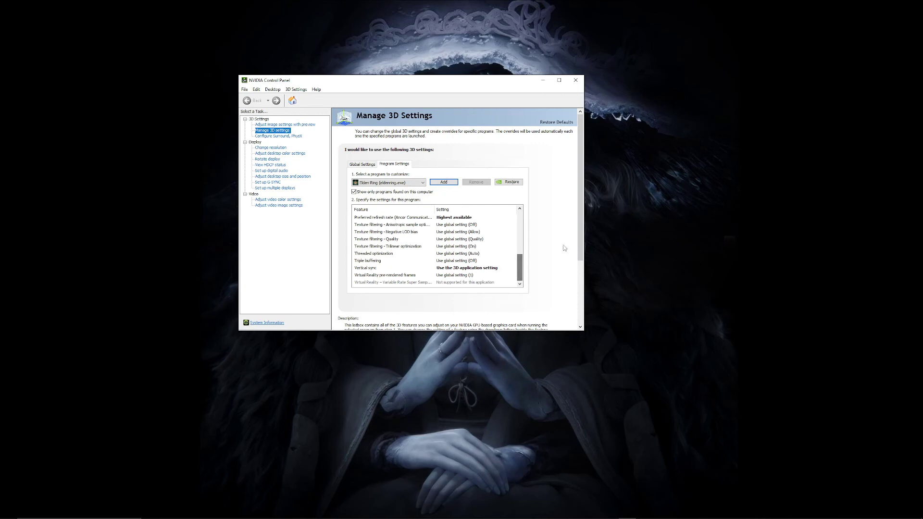
click(371, 219)
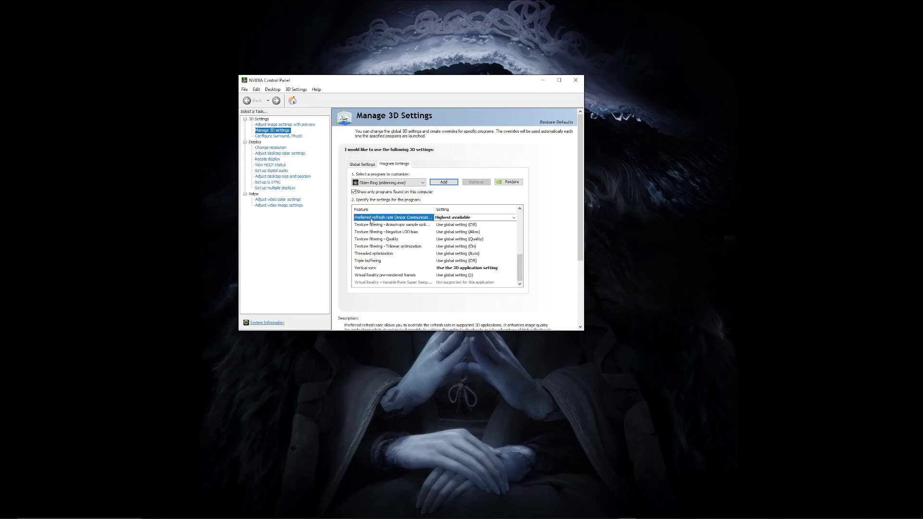
click(459, 219)
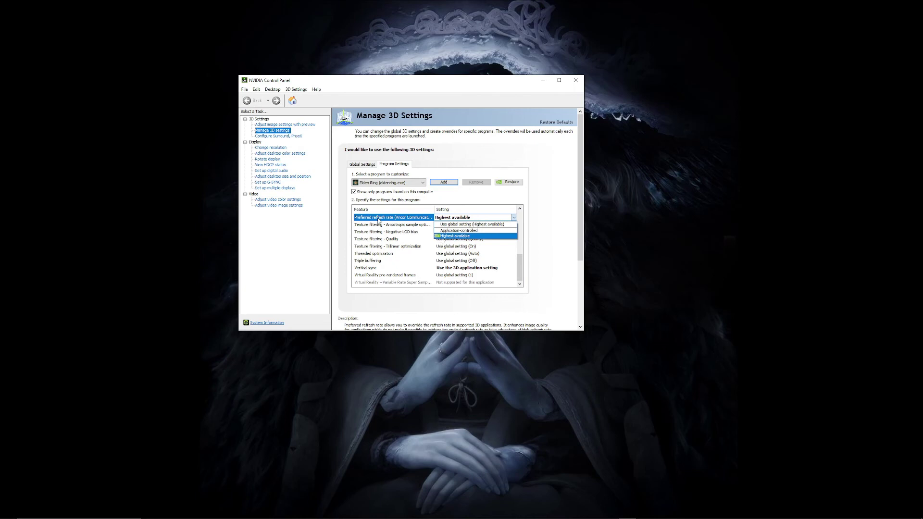
click(452, 235)
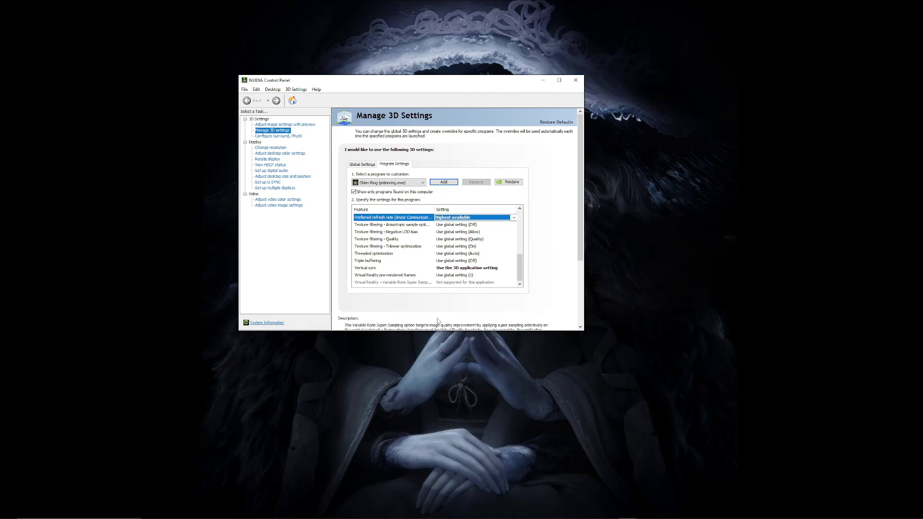
View the Vertical sync options for Elden Ring without choosing a different one.
click(371, 268)
click(469, 270)
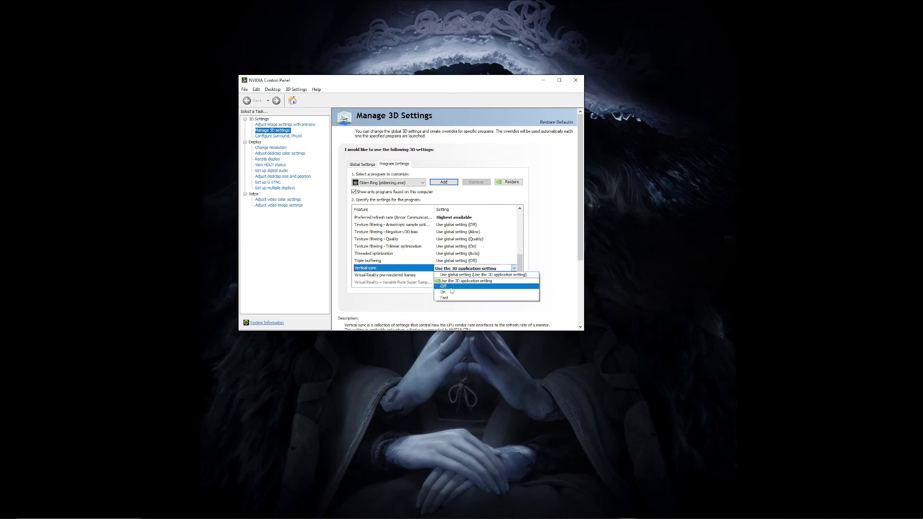
click(362, 270)
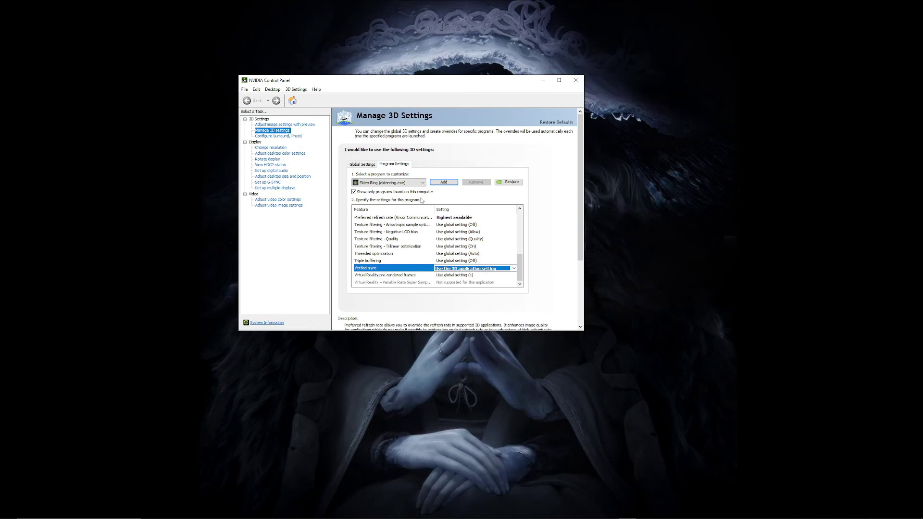
View the Monitor Technology options for Elden Ring, leaving G-SYNC selected.
scroll(409, 258, up, 8)
scroll(409, 258, down, 2)
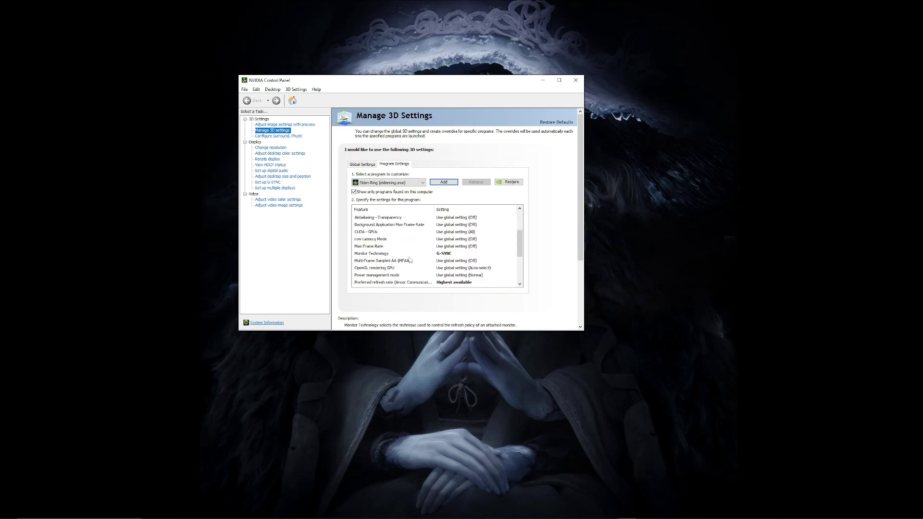
click(380, 254)
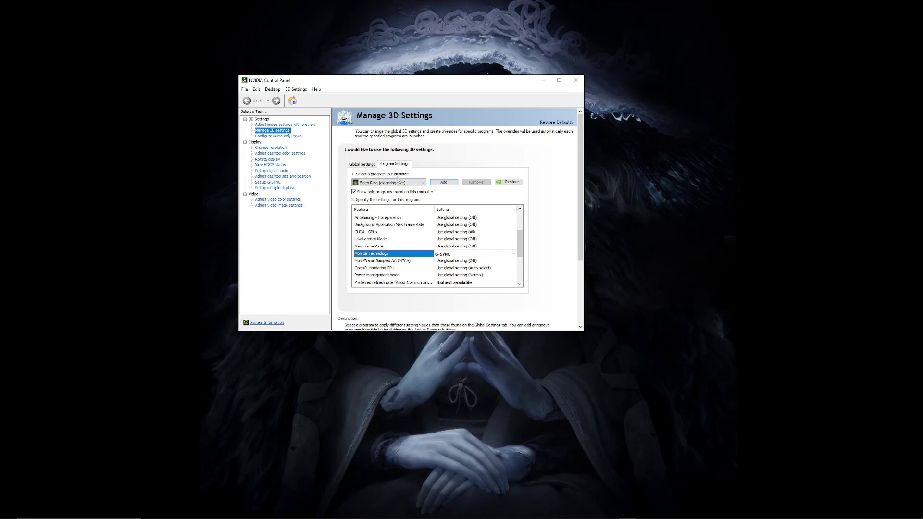
click(446, 255)
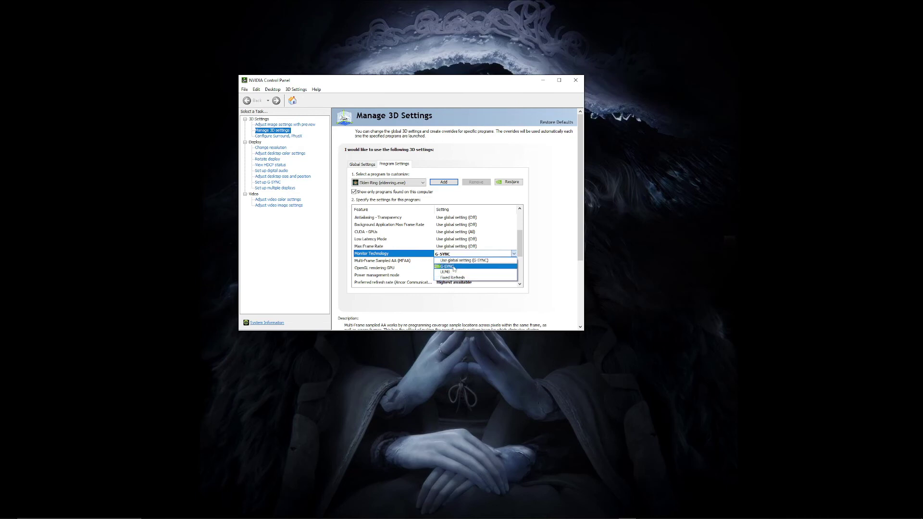
click(377, 249)
Review Elden Ring's preferred refresh rate and Vertical sync settings once more, and close NVIDIA Control Panel.
scroll(404, 245, down, 3)
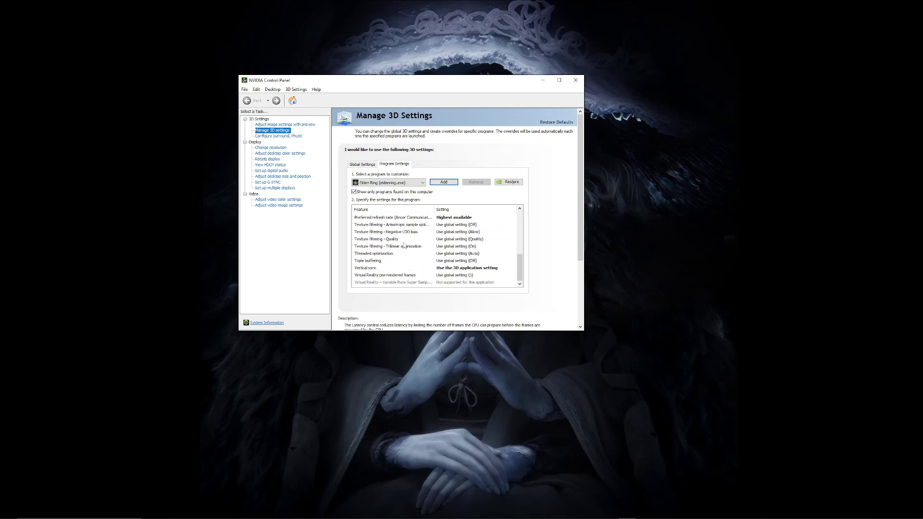
click(384, 217)
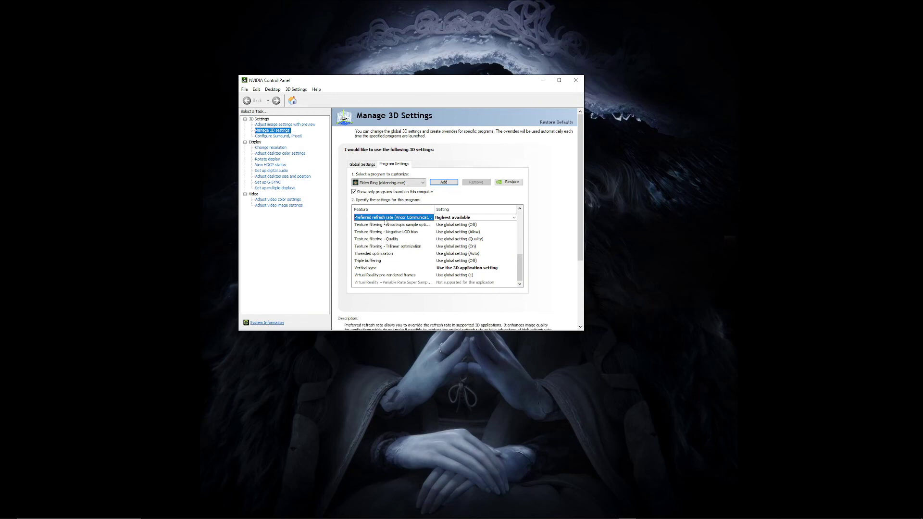
click(373, 269)
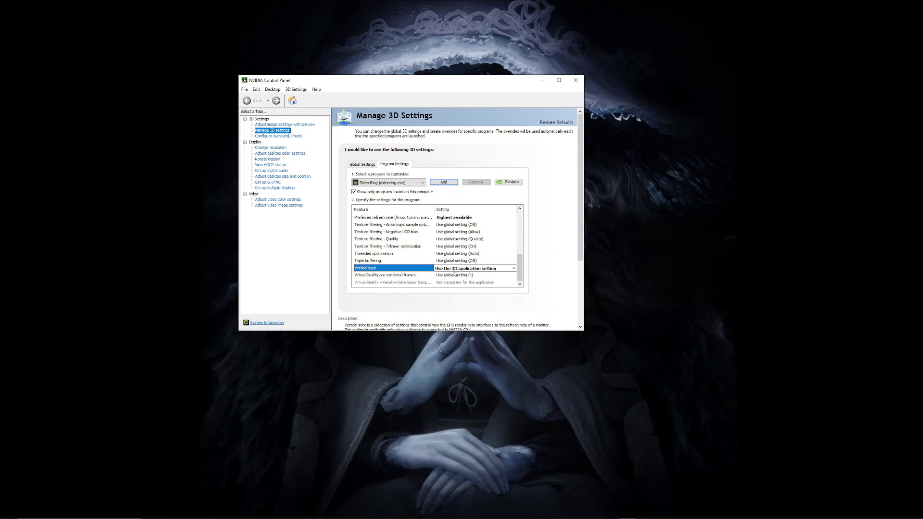
click(452, 268)
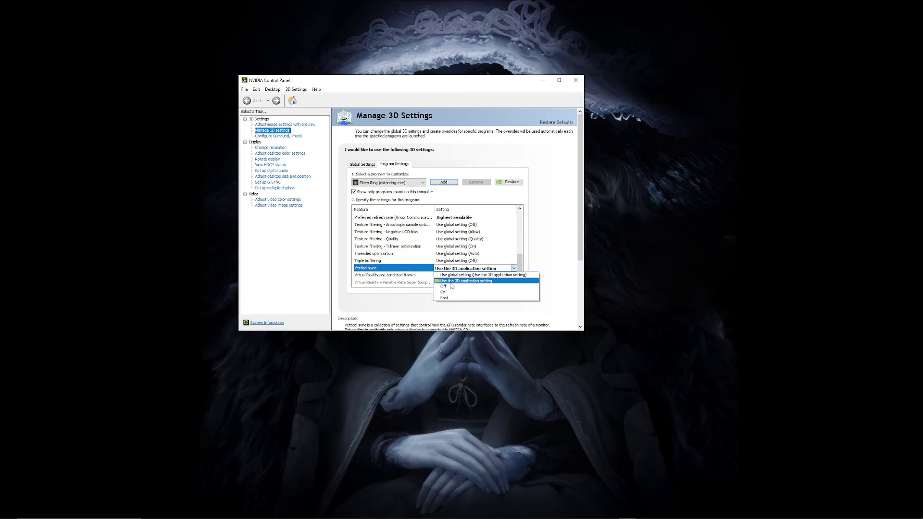
click(359, 273)
click(556, 216)
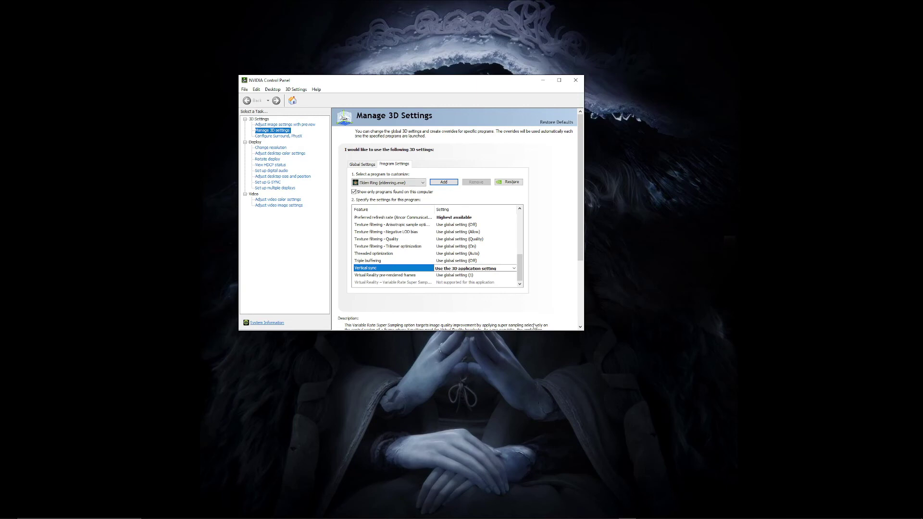
click(573, 83)
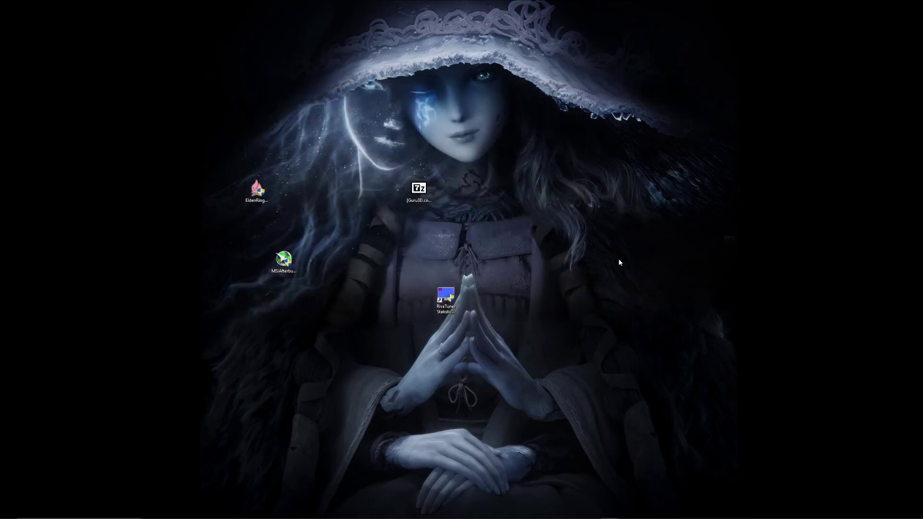
Bring up the windows of the running RivaTuner Statistics Server and MSI Afterburner.
click(445, 296)
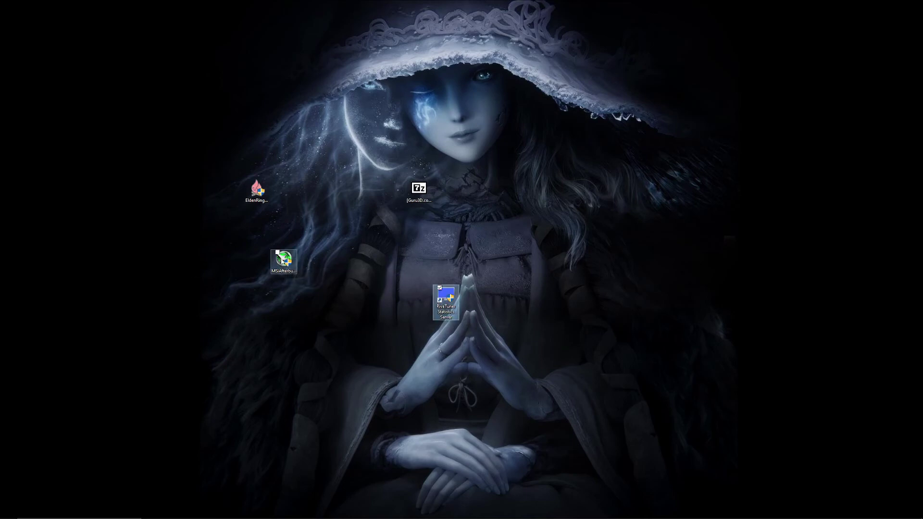
click(281, 261)
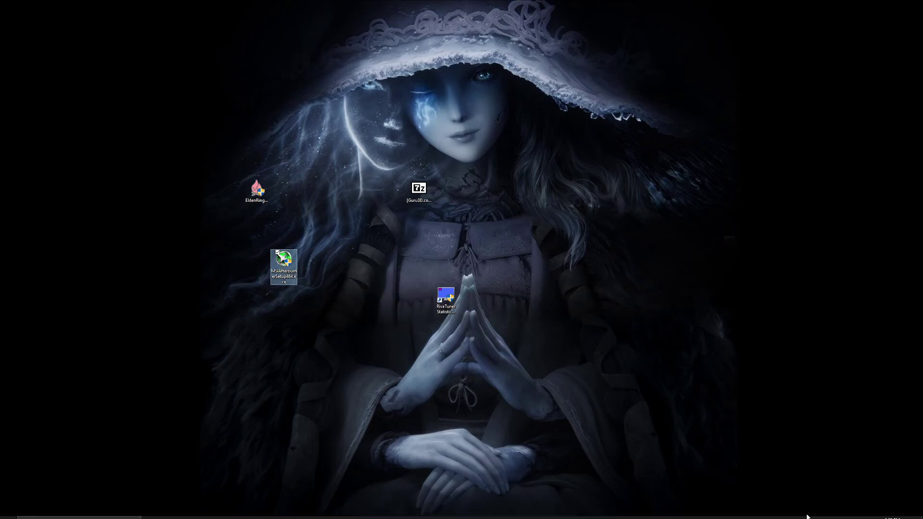
click(842, 512)
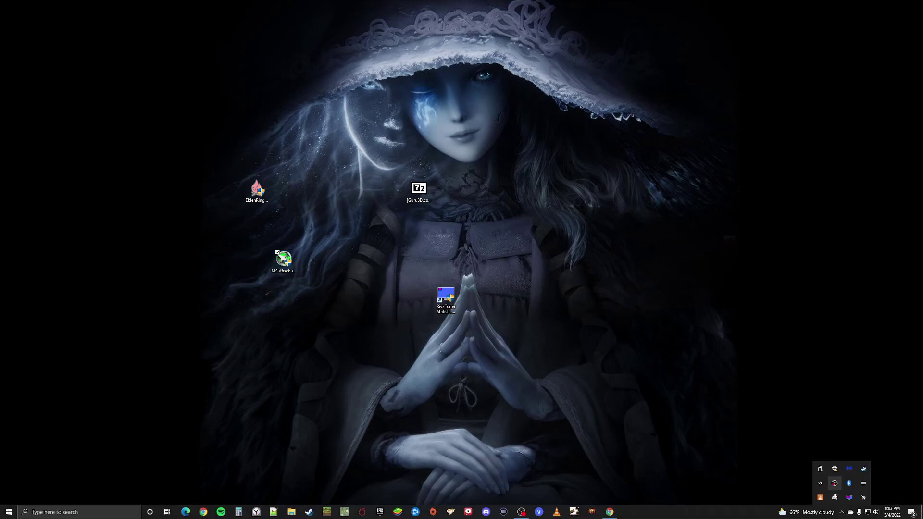
click(850, 499)
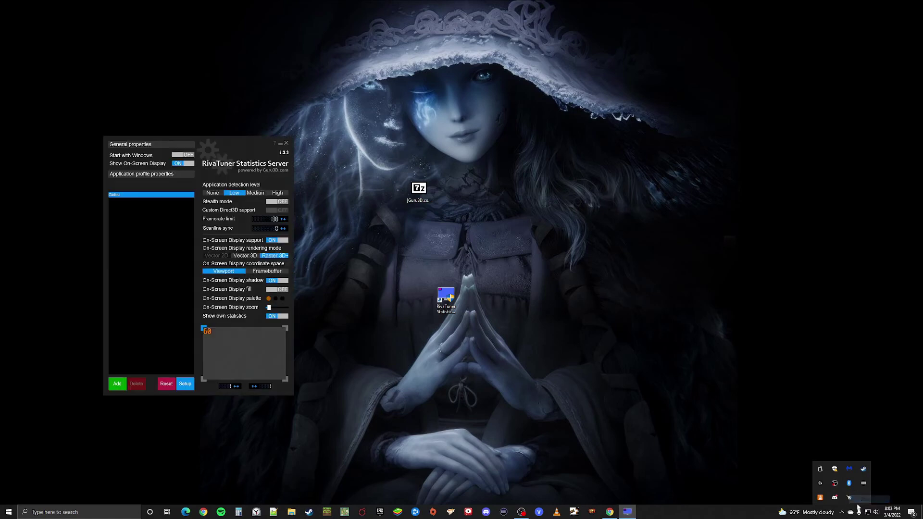
right_click(853, 500)
click(869, 473)
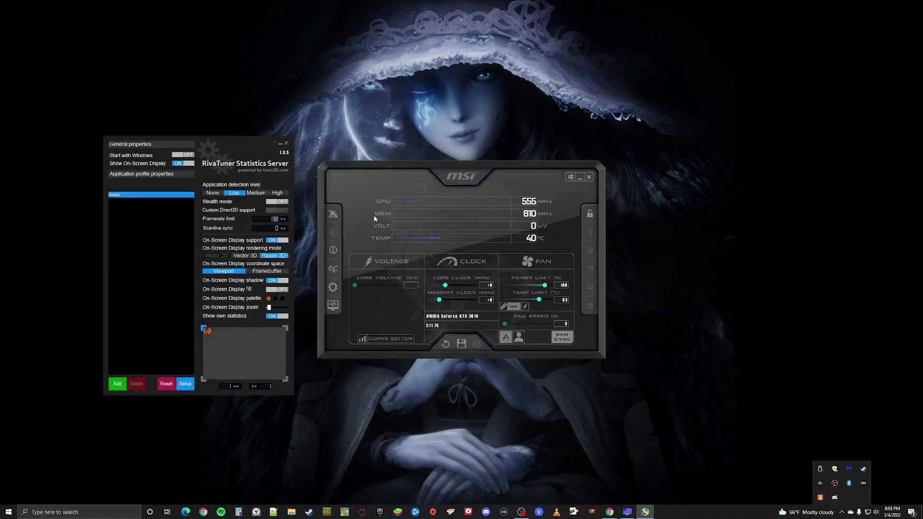
click(380, 187)
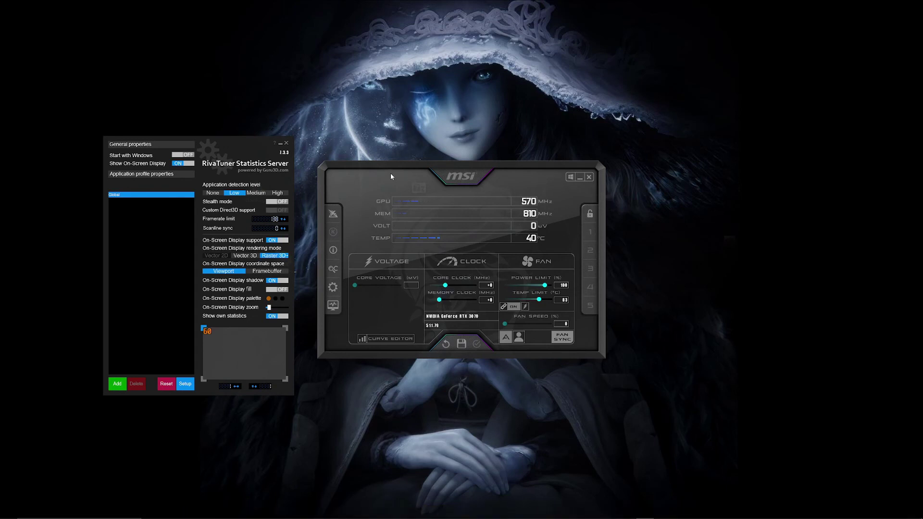
Open MSI Afterburner's hardware monitoring properties and look over the list of available graphs.
click(331, 288)
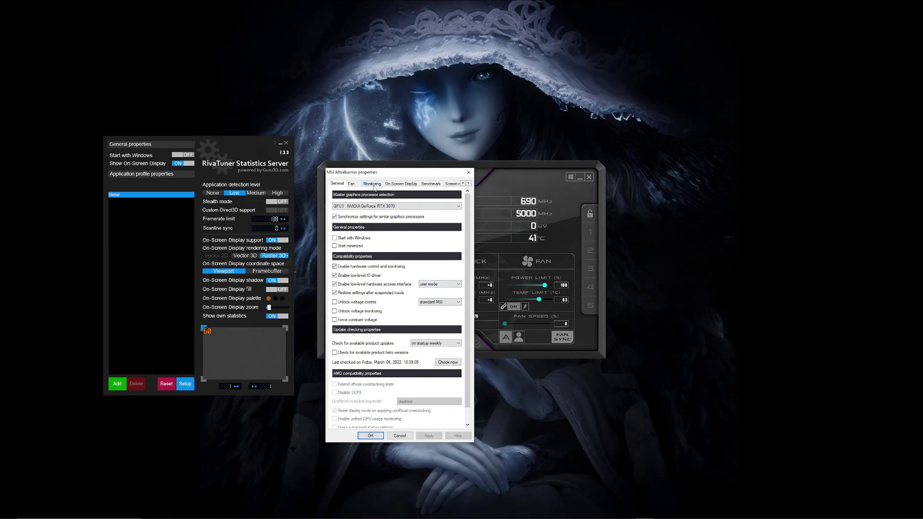
click(364, 184)
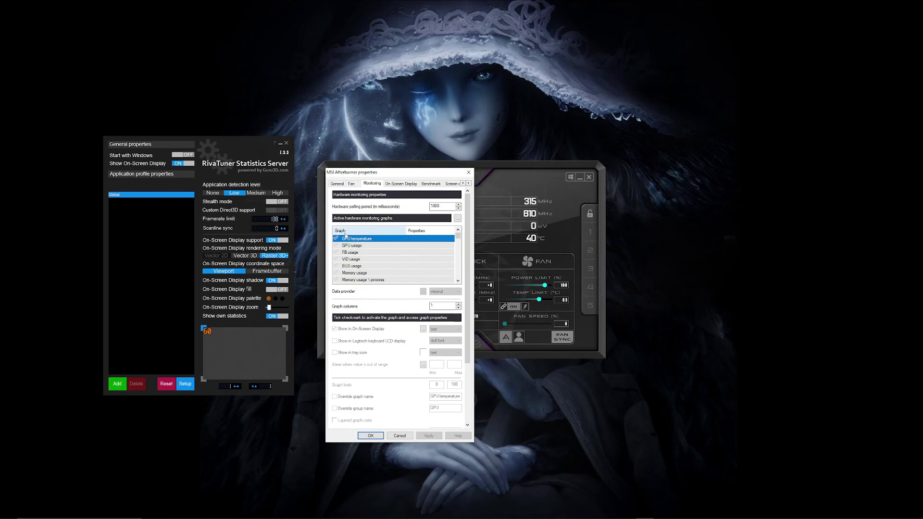
scroll(360, 264, down, 3)
scroll(365, 272, up, 3)
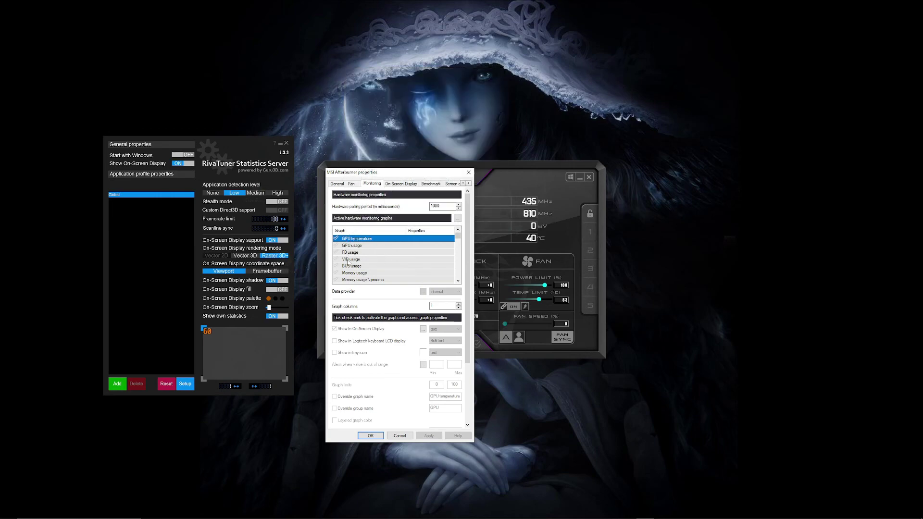
Try activating the graphs from GPU temperature through Memory usage \ process together, deactivate them again, and clear the multiple selection.
shift+click(344, 279)
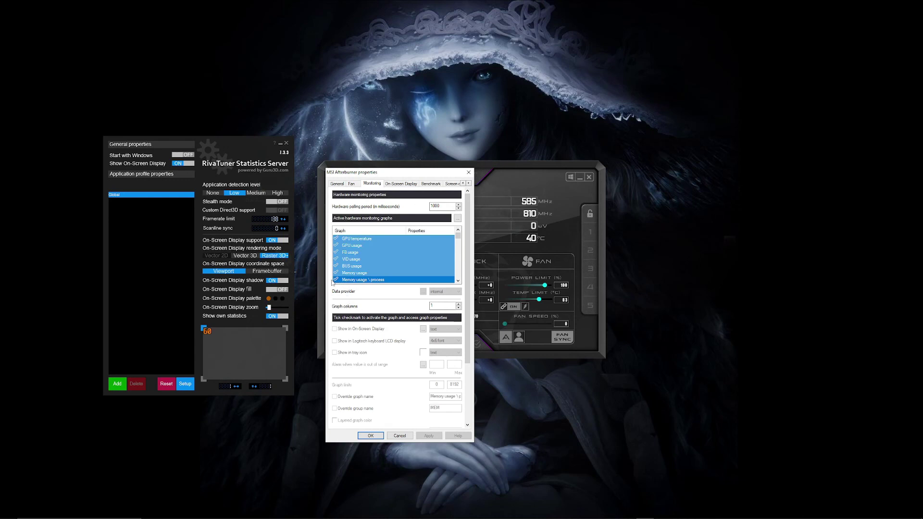
click(339, 246)
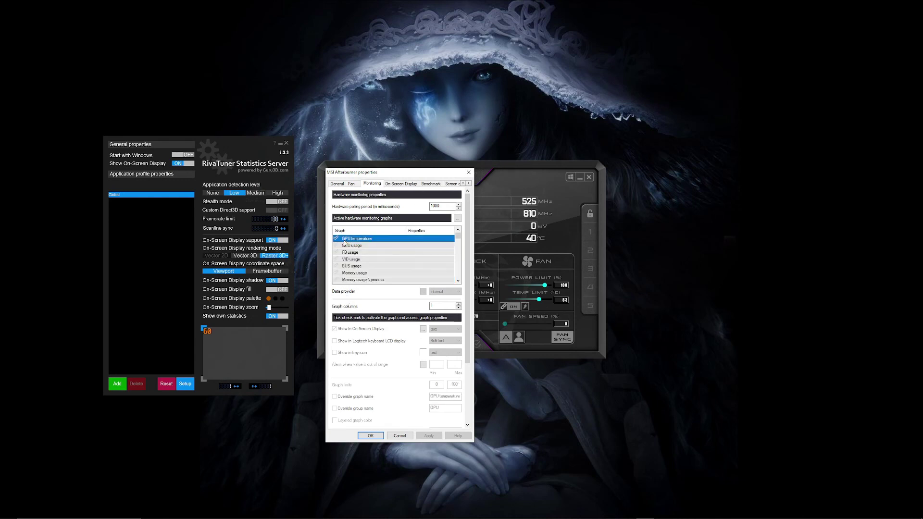
shift+click(350, 280)
click(335, 281)
click(335, 281)
click(336, 281)
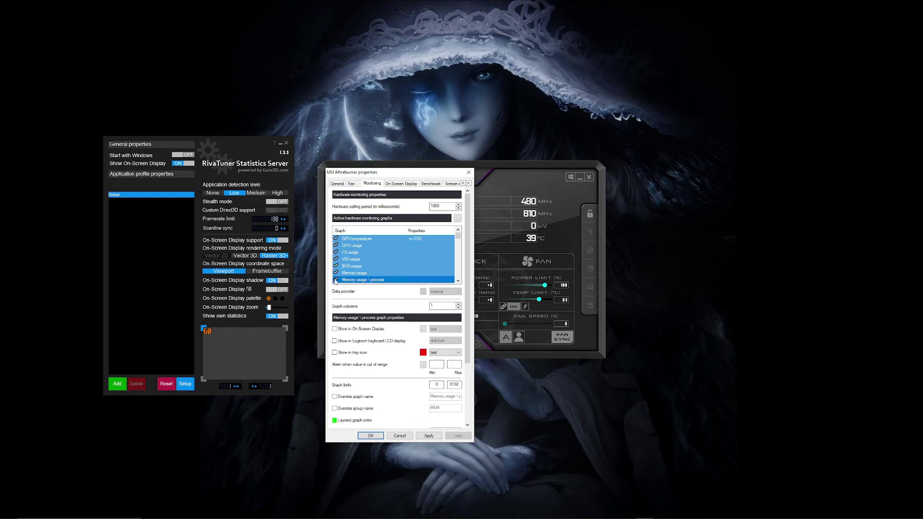
click(335, 280)
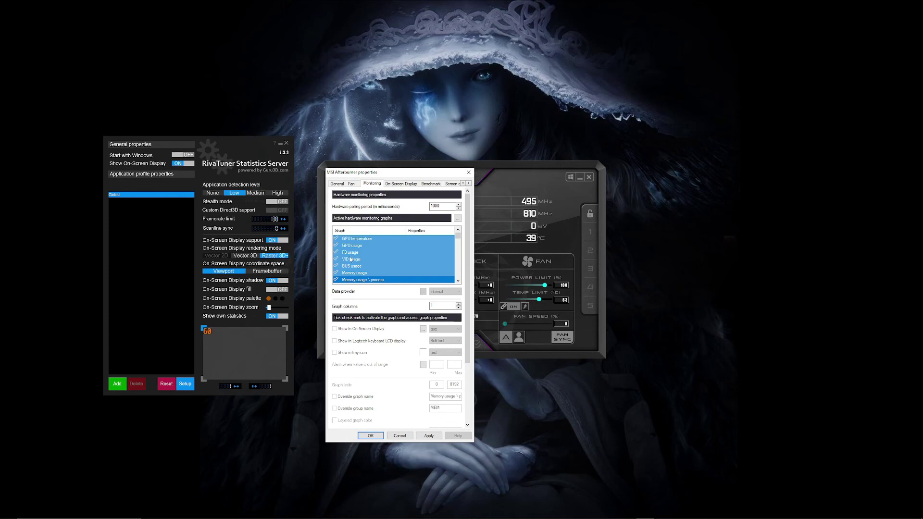
scroll(384, 254, down, 3)
scroll(351, 253, up, 4)
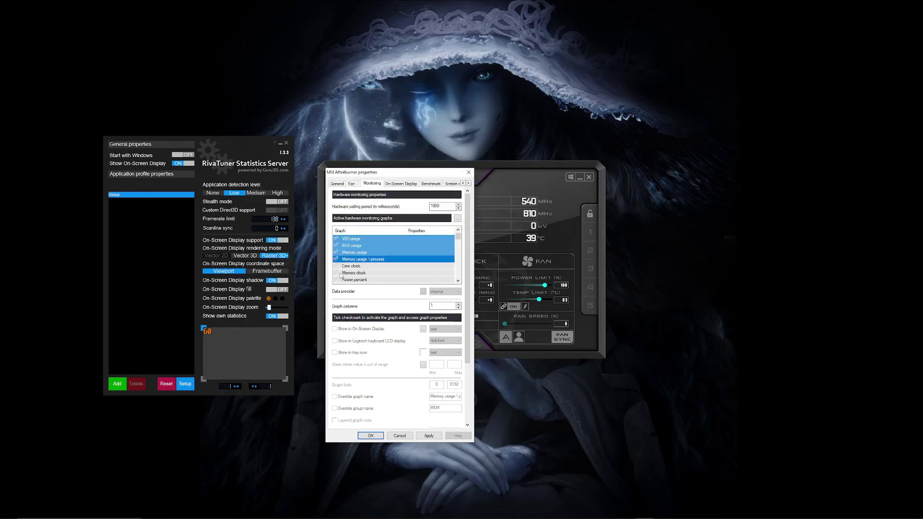
click(363, 239)
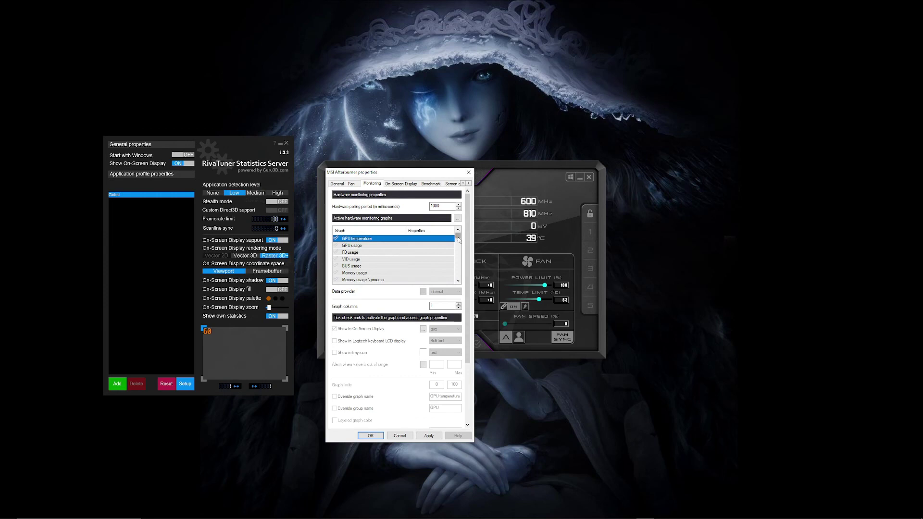
Find the Framerate and Frametime graphs in the monitoring list and compare their On-Screen Display properties.
click(458, 262)
drag(458, 261, 458, 280)
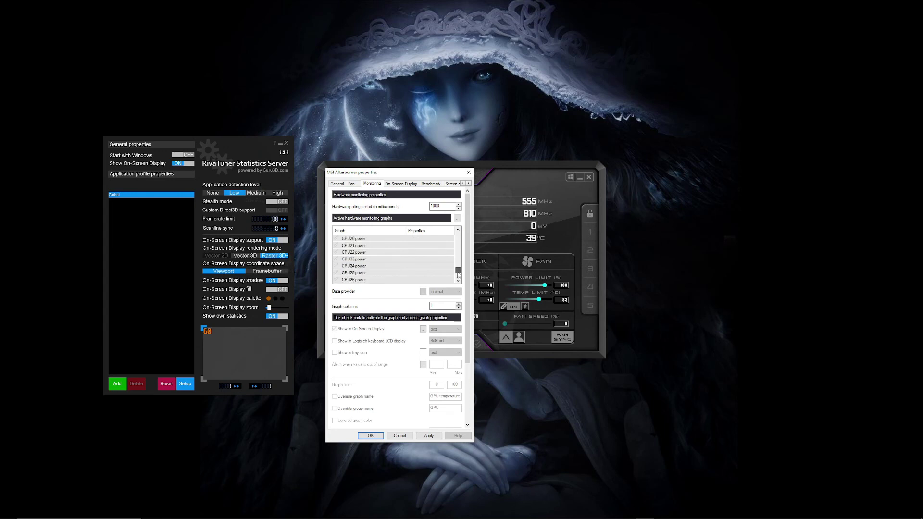
scroll(353, 250, up, 1)
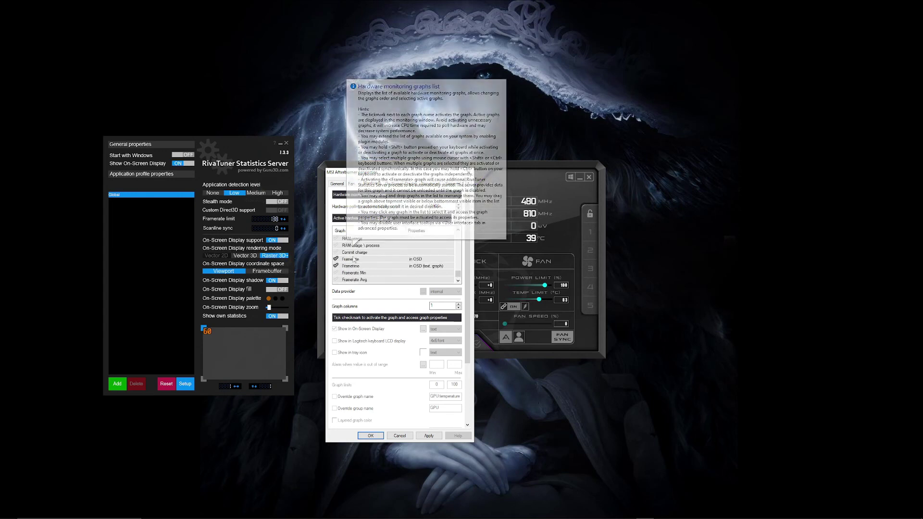
click(351, 259)
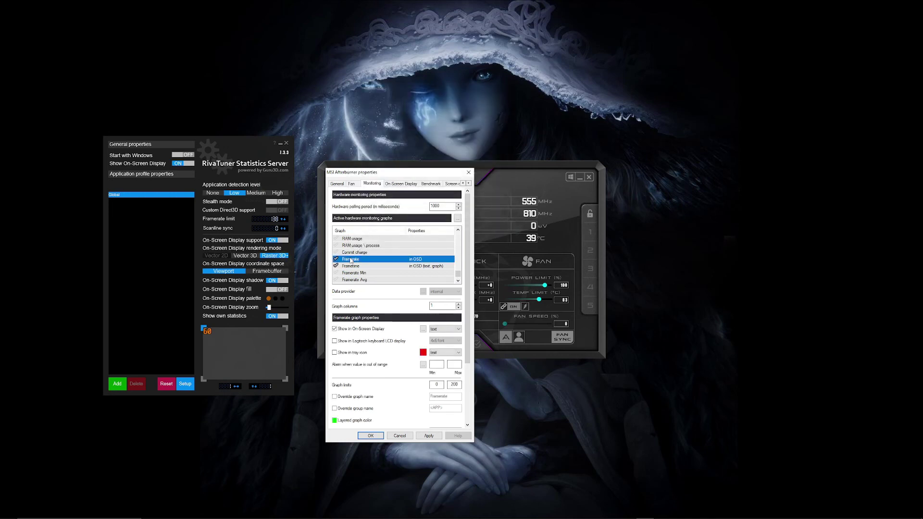
click(352, 267)
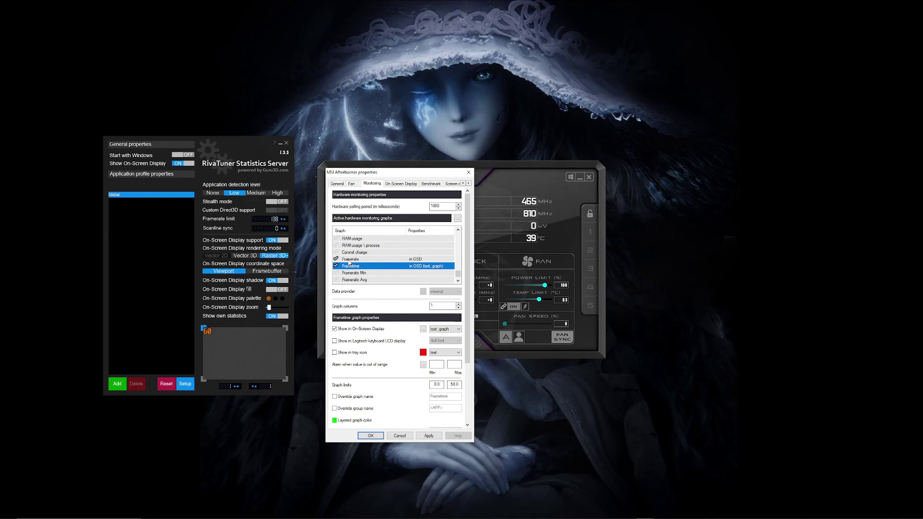
click(348, 259)
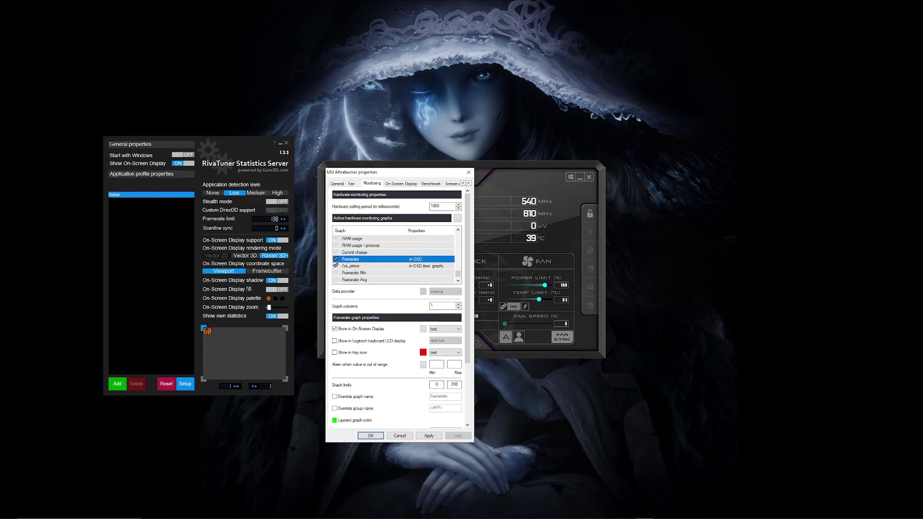
click(344, 266)
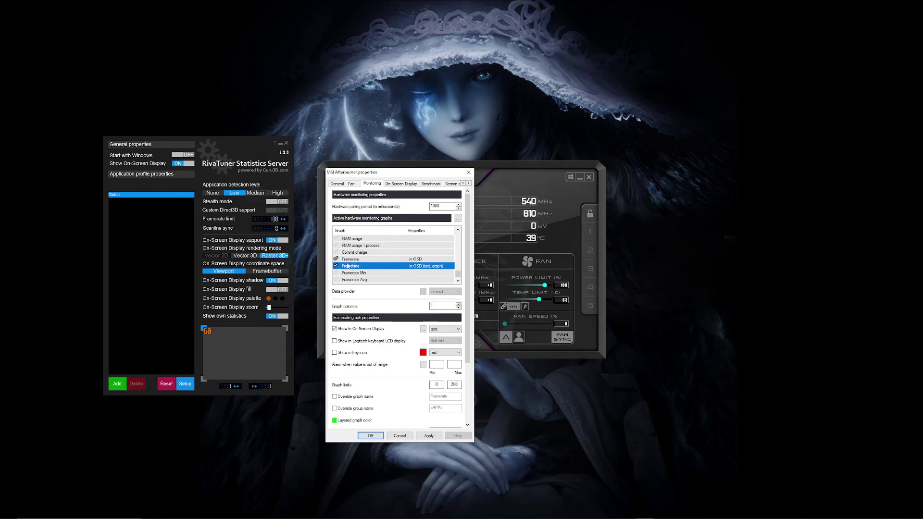
click(345, 260)
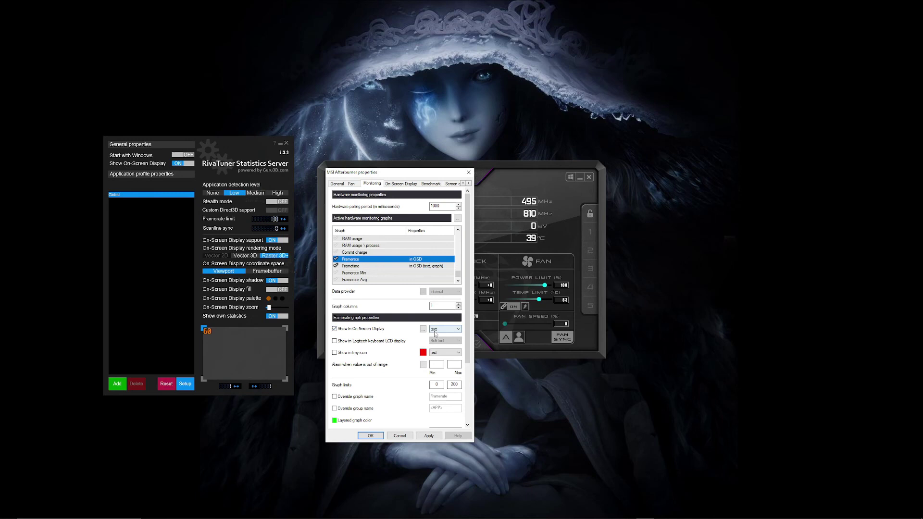
click(347, 266)
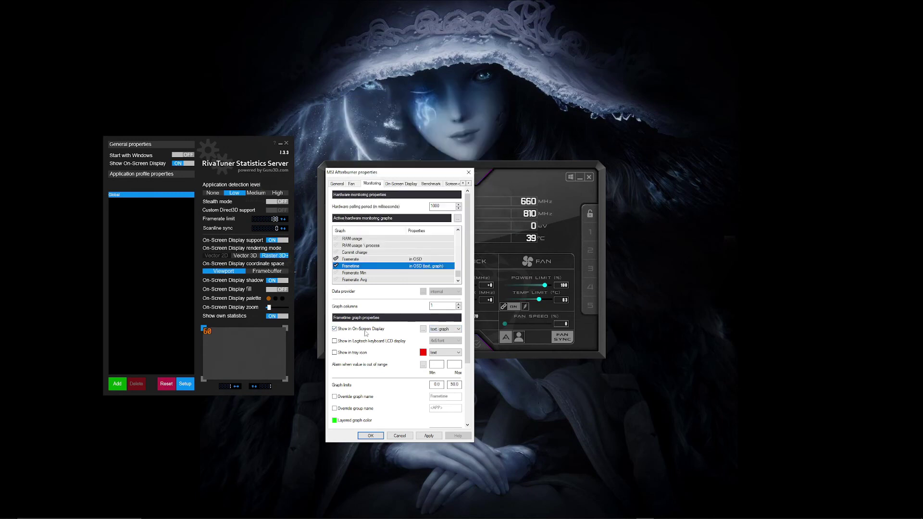
Keep the Frametime graph's On-Screen Display format as text, graph, and confirm the MSI Afterburner properties.
click(440, 331)
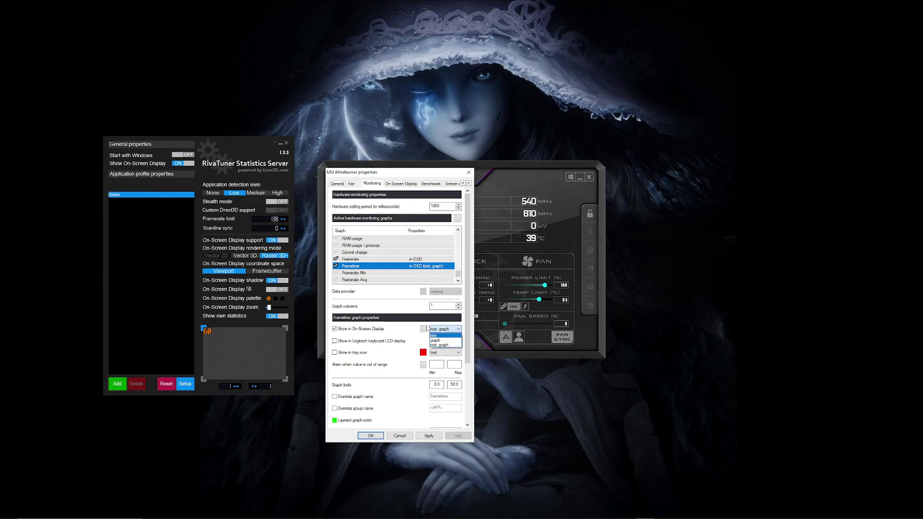
click(444, 328)
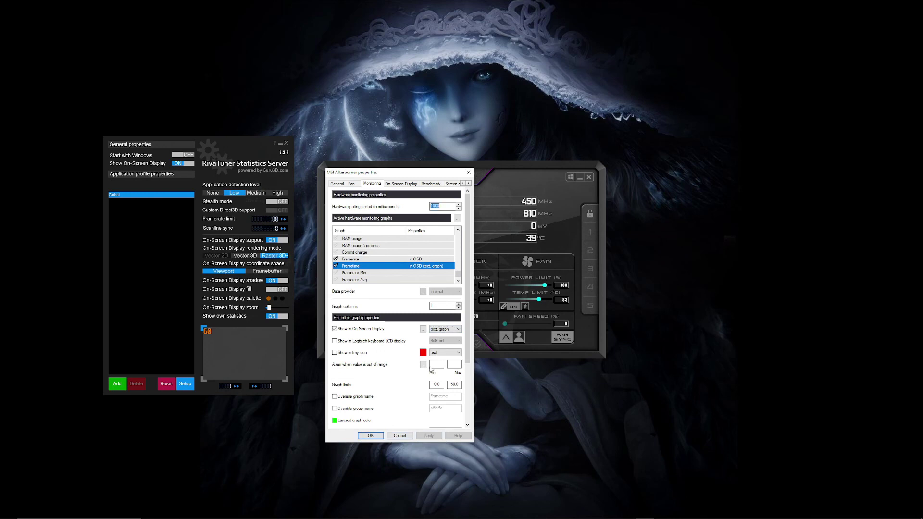
click(371, 435)
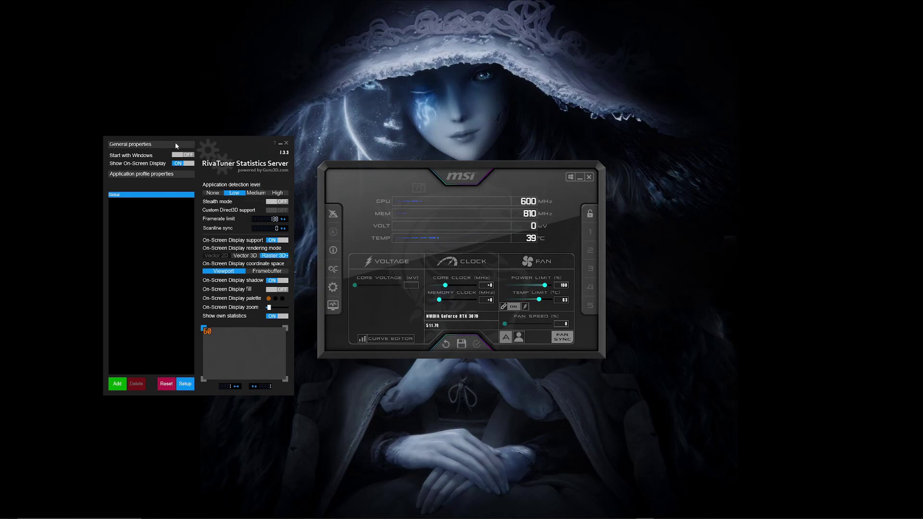
Reposition the RivaTuner Statistics Server and MSI Afterburner windows on the desktop with more space between them.
mouse_move(204, 146)
mouse_down()
mouse_move(275, 150)
mouse_move(331, 120)
mouse_move(292, 131)
mouse_move(212, 131)
mouse_up()
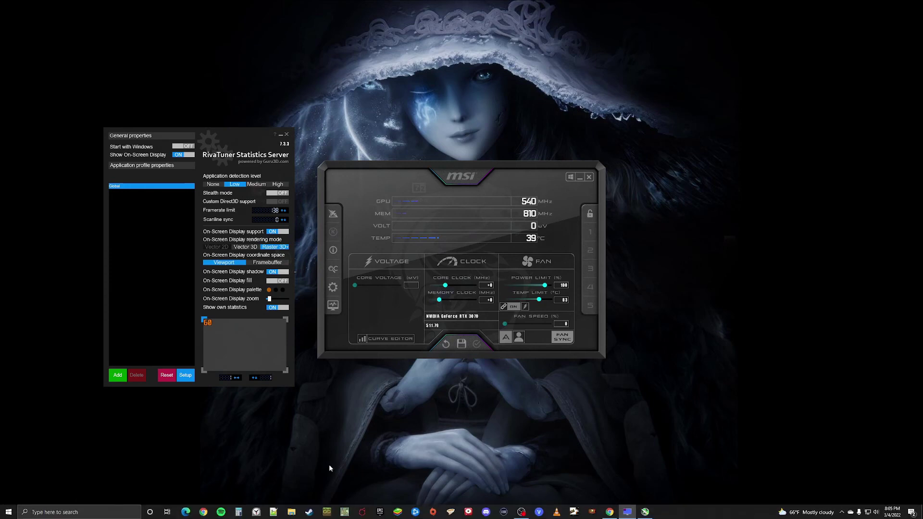
drag(422, 169, 481, 174)
View the recently added programs on the computer, and return to RivaTuner Statistics Server's Framerate limit setting.
mouse_move(11, 515)
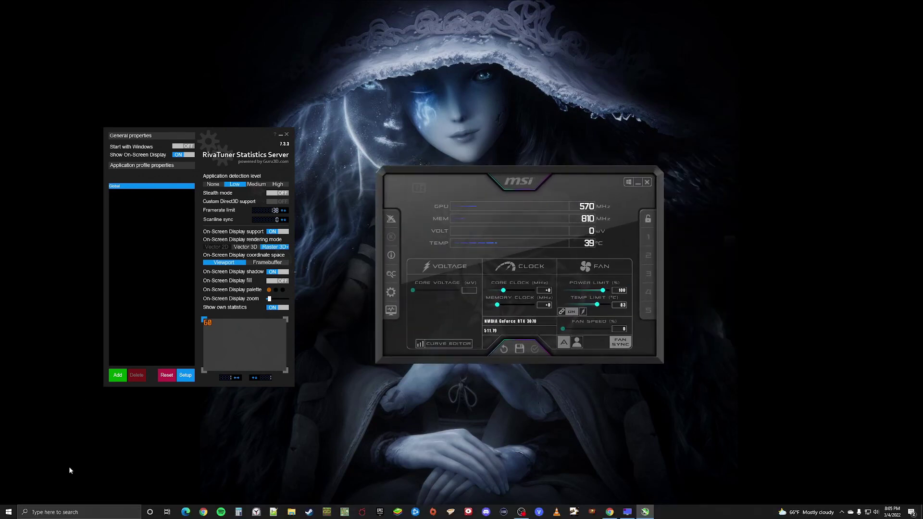
click(9, 512)
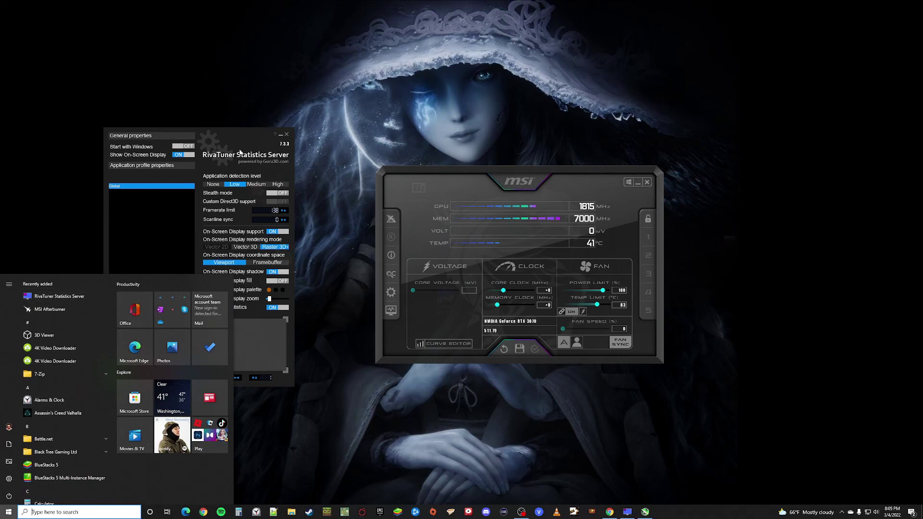
click(239, 155)
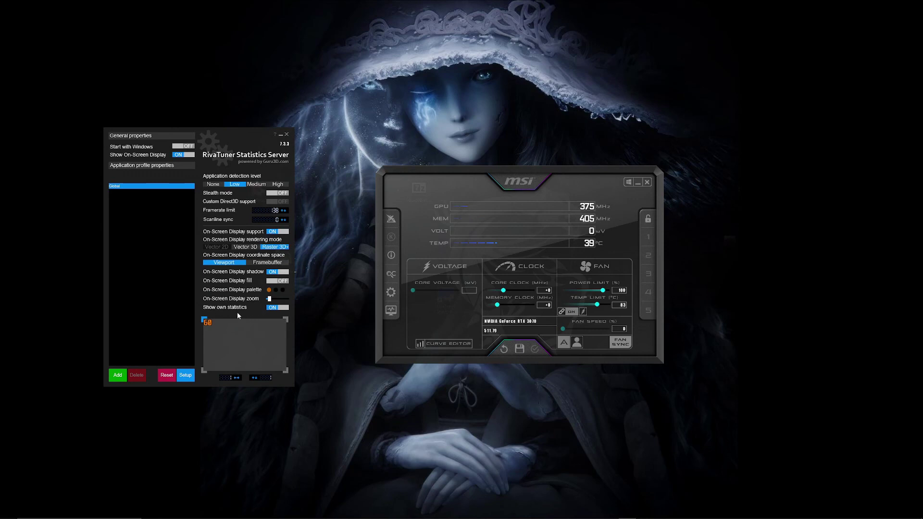
click(207, 214)
click(220, 211)
Switch to the EldenRingFpsUnlockAndMore README in the browser and find the additional GSYNC steps for Nvidia.
double_click(471, 22)
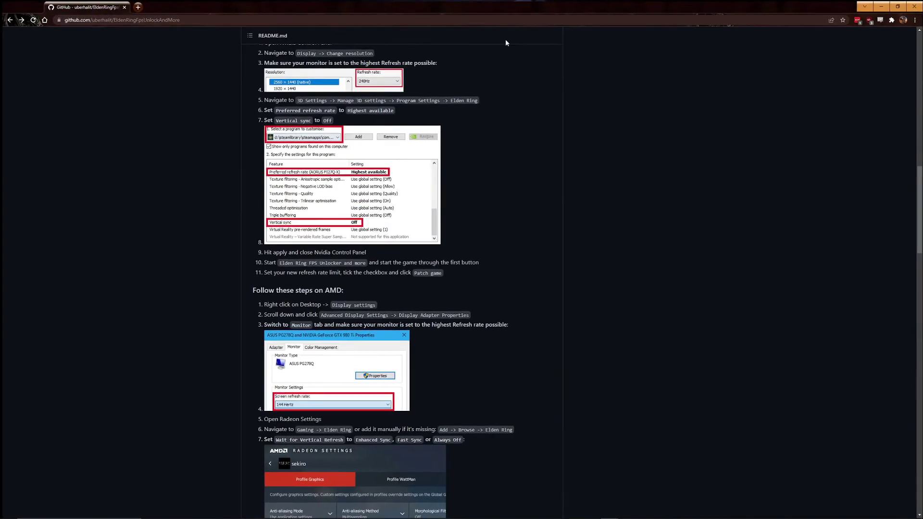
scroll(234, 245, down, 20)
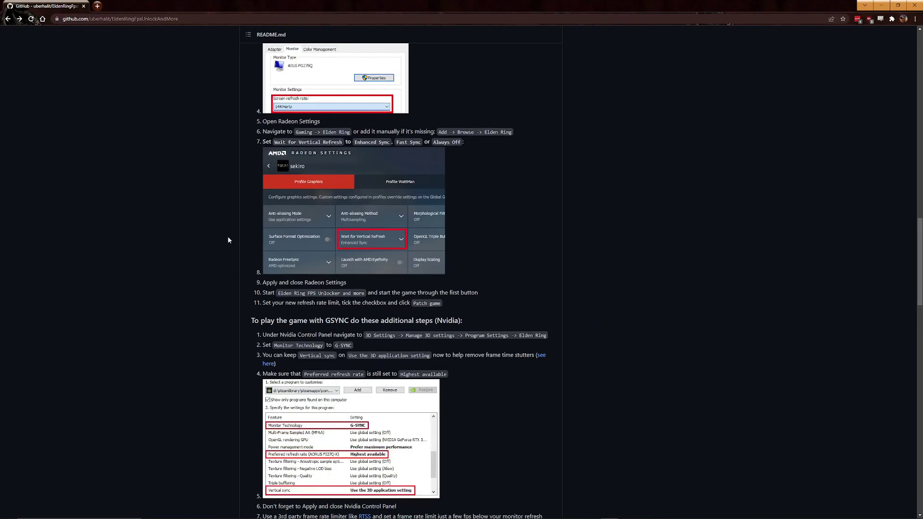
scroll(227, 229, up, 2)
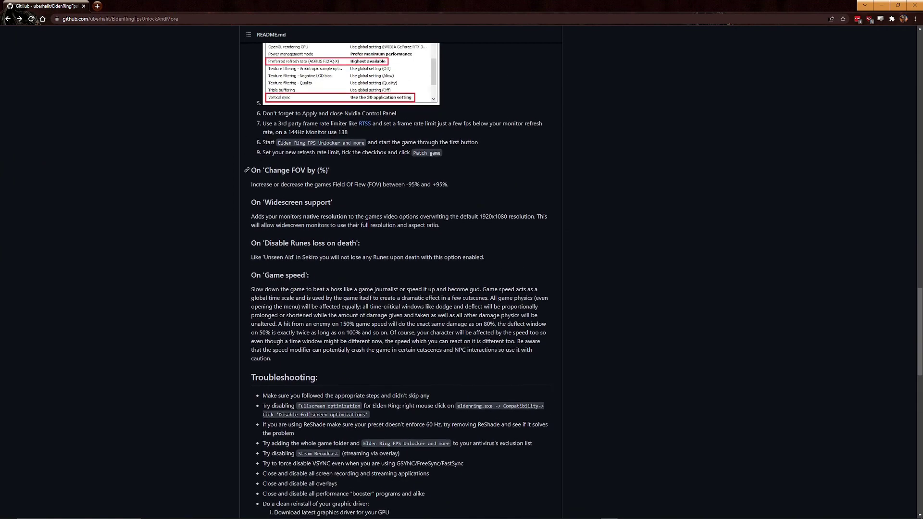
scroll(325, 155, up, 3)
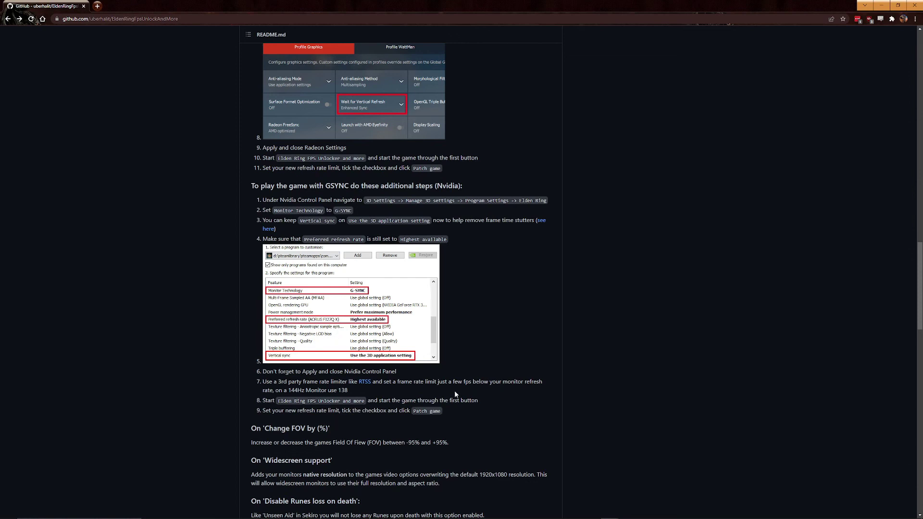
Highlight the README's advice on setting an RTSS frame rate limit just a few fps below the monitor refresh rate.
drag(453, 385, 479, 383)
click(398, 392)
drag(476, 383, 404, 383)
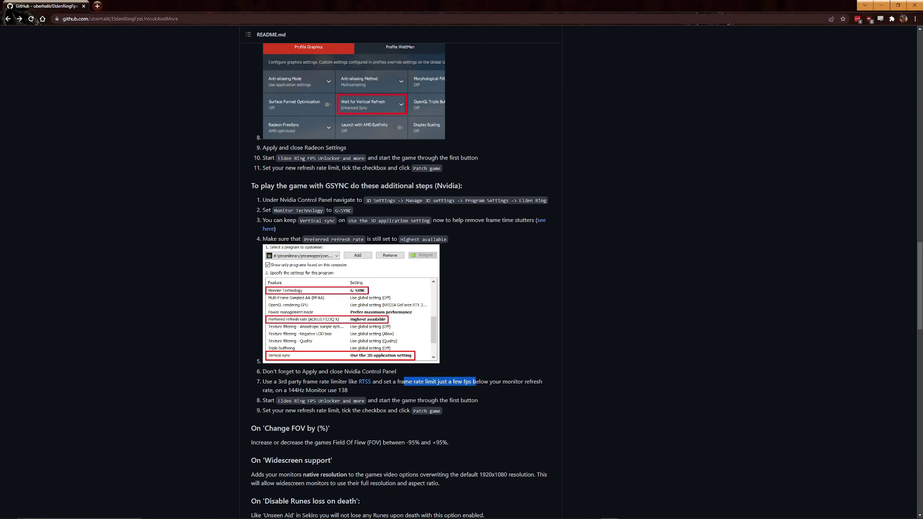
drag(282, 390, 329, 384)
click(349, 396)
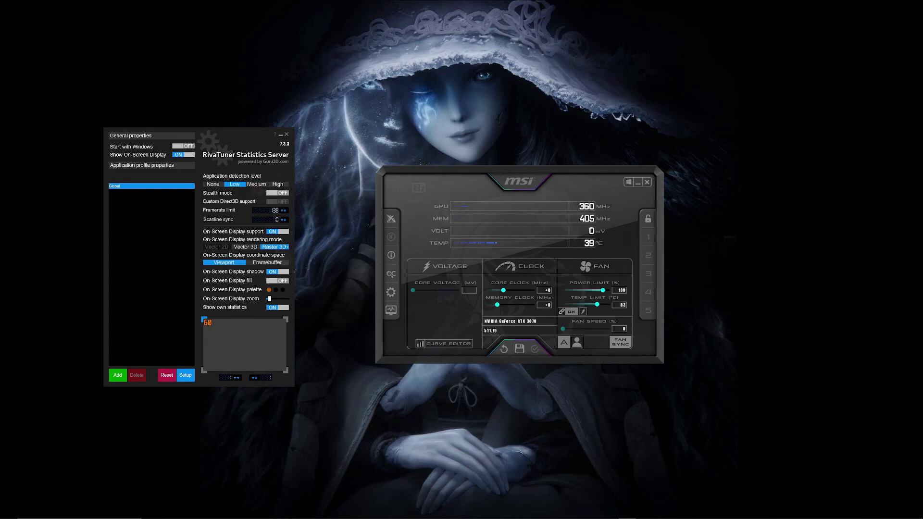
Open the Windows display settings and view the advanced display settings for display 2 to check its refresh rate.
right_click(707, 197)
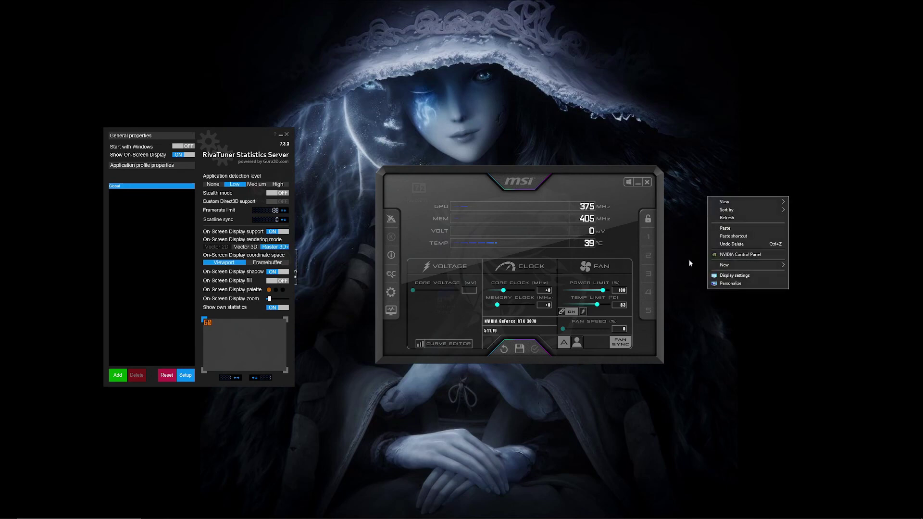
click(670, 208)
right_click(710, 183)
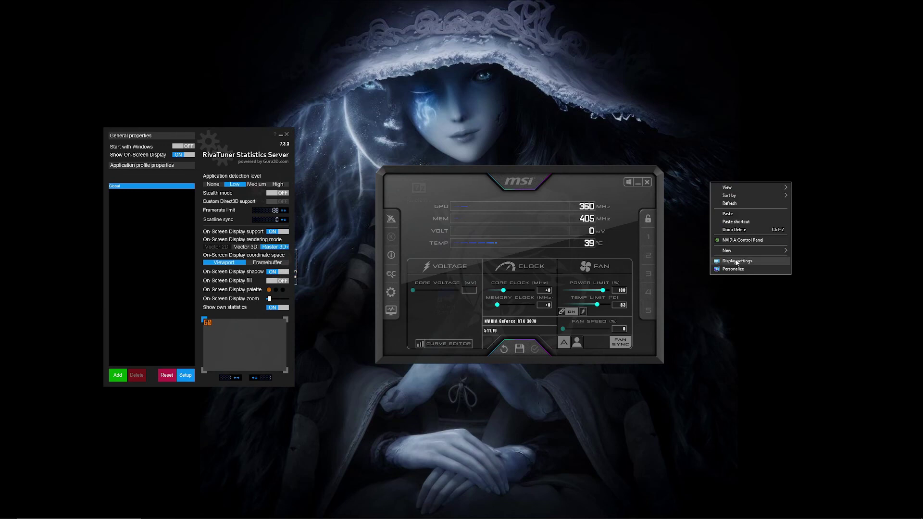
click(736, 260)
click(400, 214)
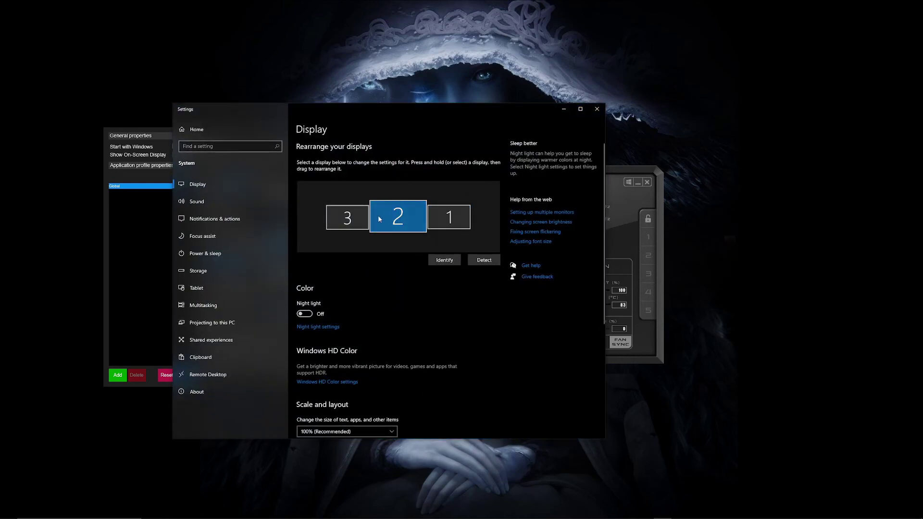
scroll(399, 353, down, 5)
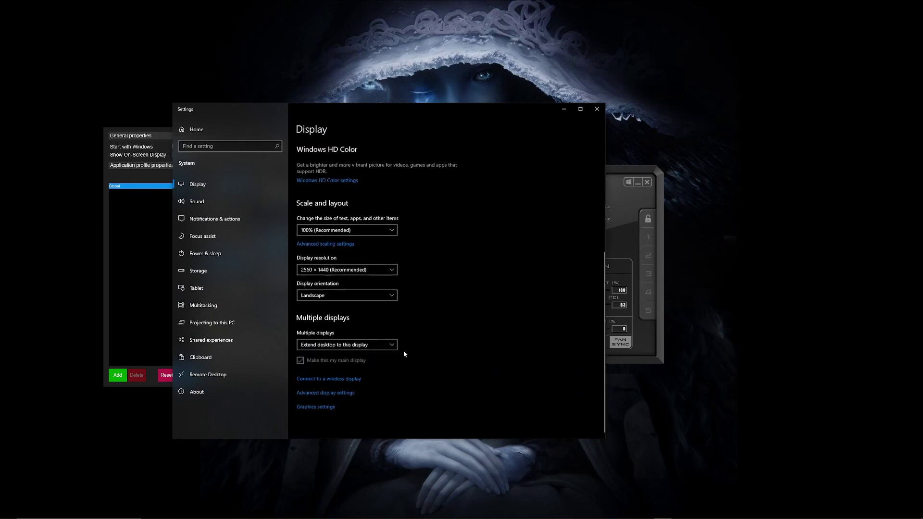
scroll(425, 279, down, 5)
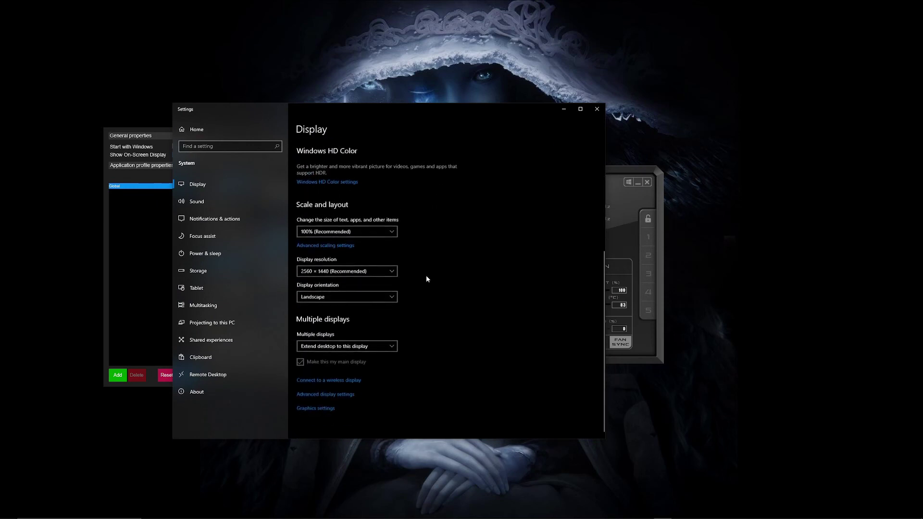
scroll(403, 312, up, 5)
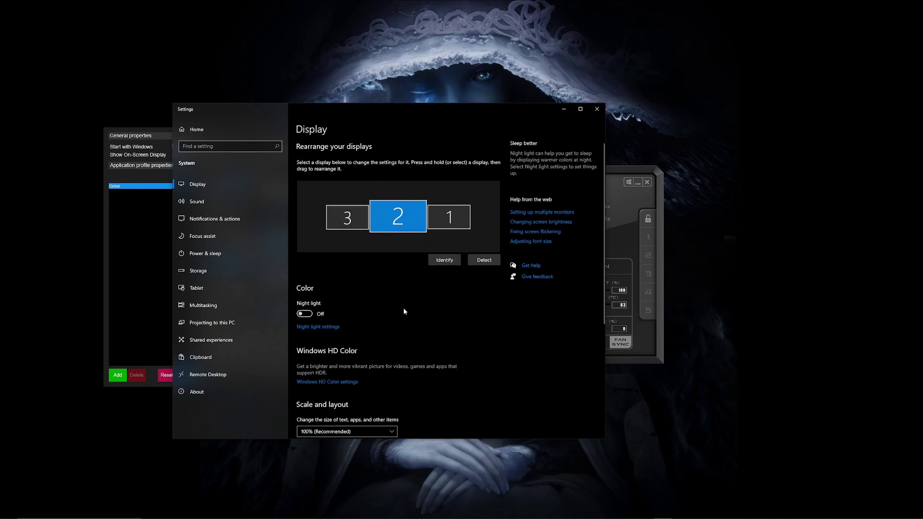
scroll(403, 311, down, 3)
scroll(404, 312, down, 1)
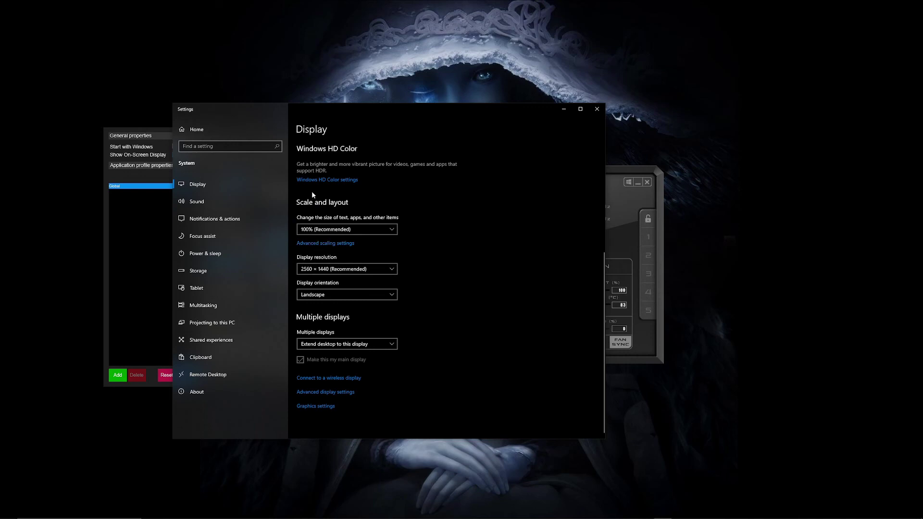
click(320, 392)
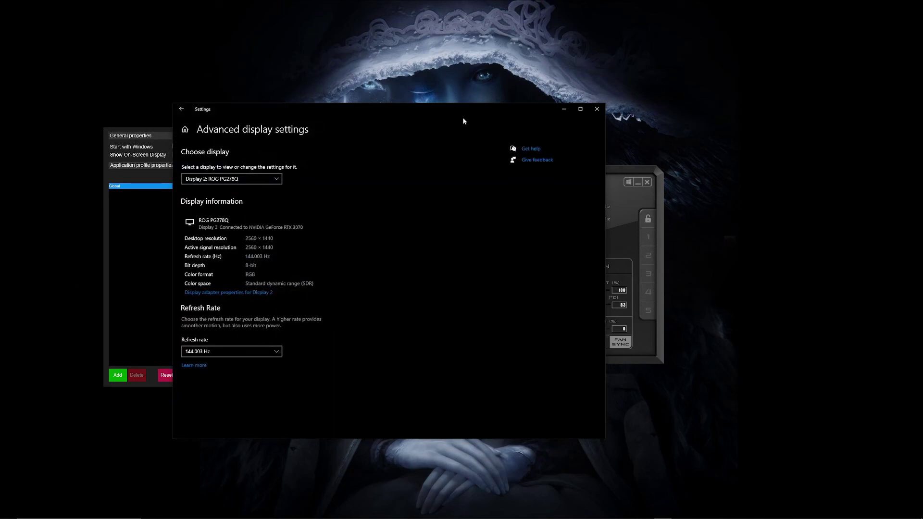
Revisit the advanced display settings from the Display page, view the available refresh rates, and close Settings.
click(181, 109)
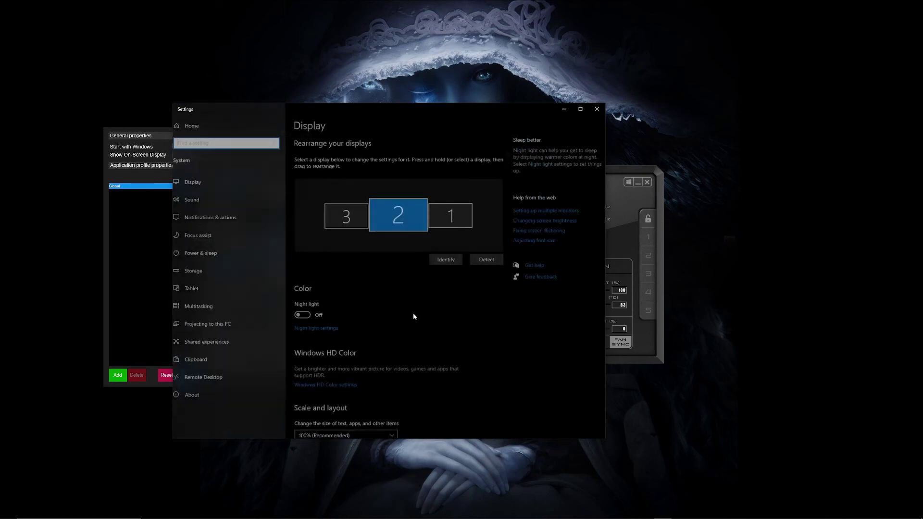
scroll(409, 349, down, 5)
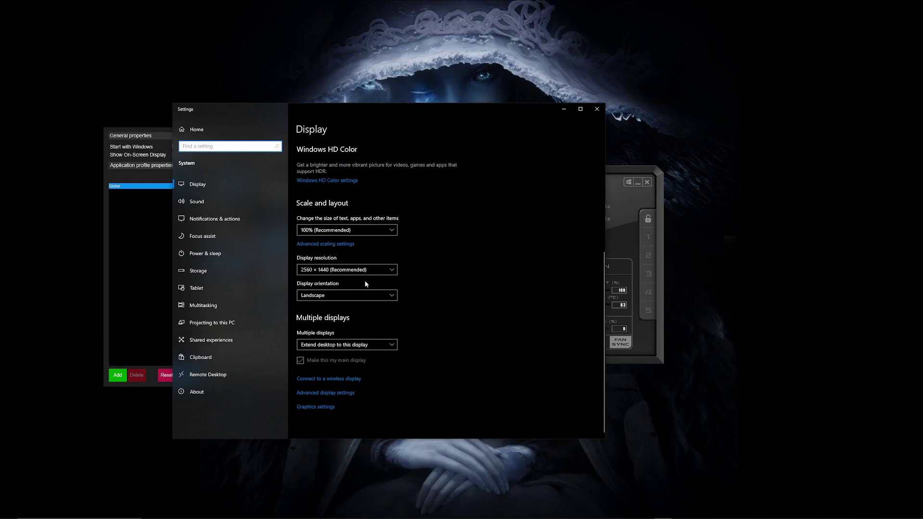
click(328, 394)
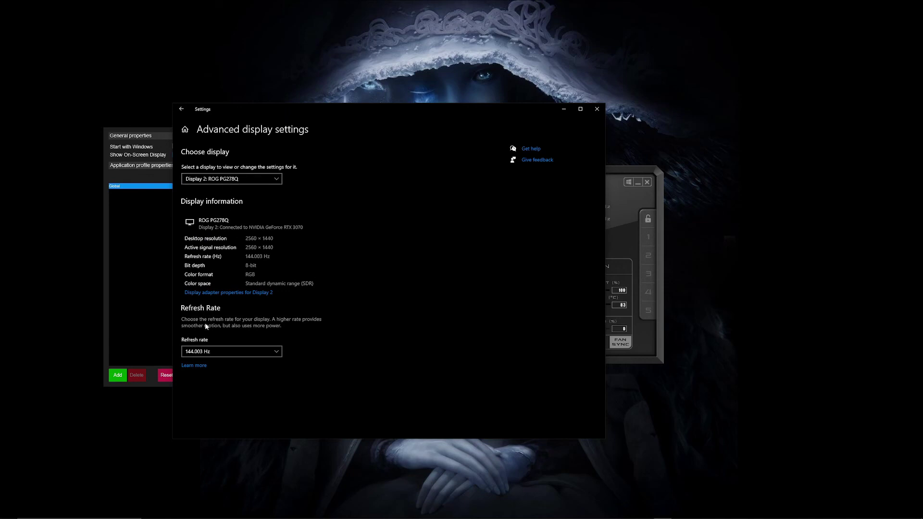
click(204, 352)
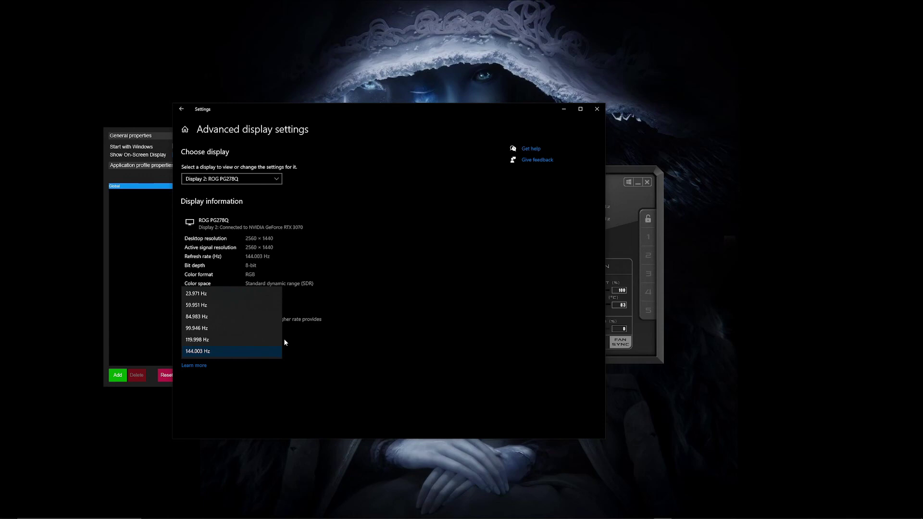
click(448, 279)
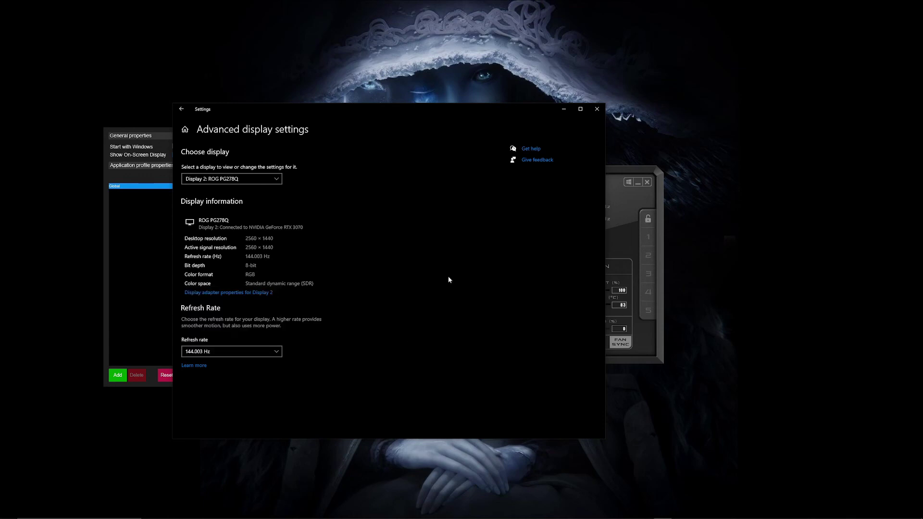
click(597, 110)
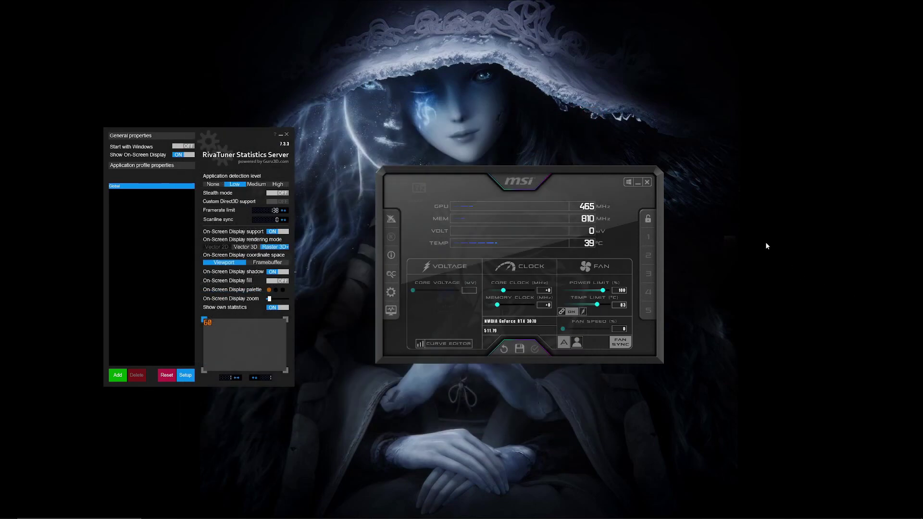
Switch to NVIDIA Control Panel and open its G-SYNC setup, choosing Enable for full screen mode.
right_click(736, 217)
click(768, 274)
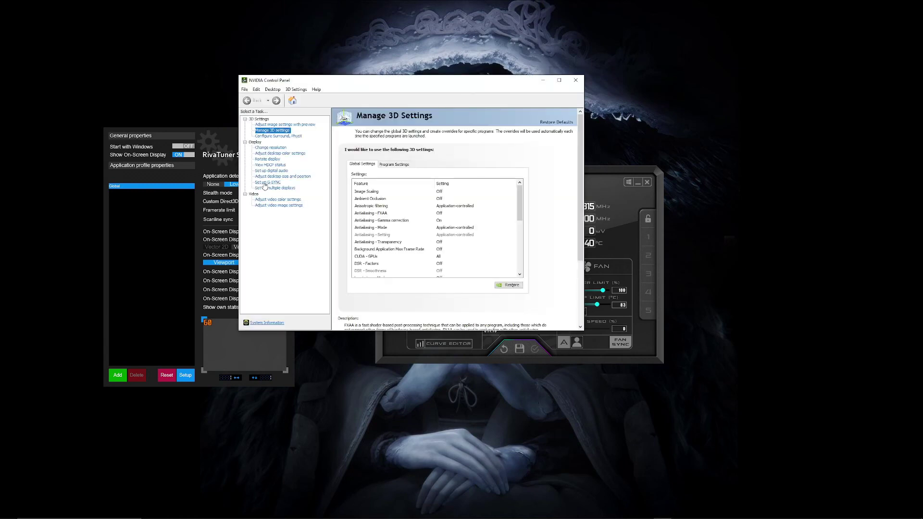
click(282, 176)
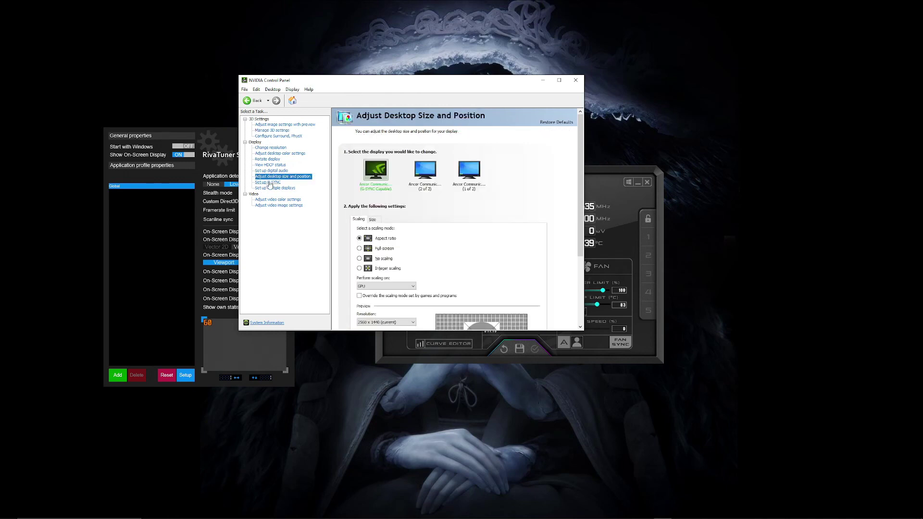
click(268, 182)
click(356, 168)
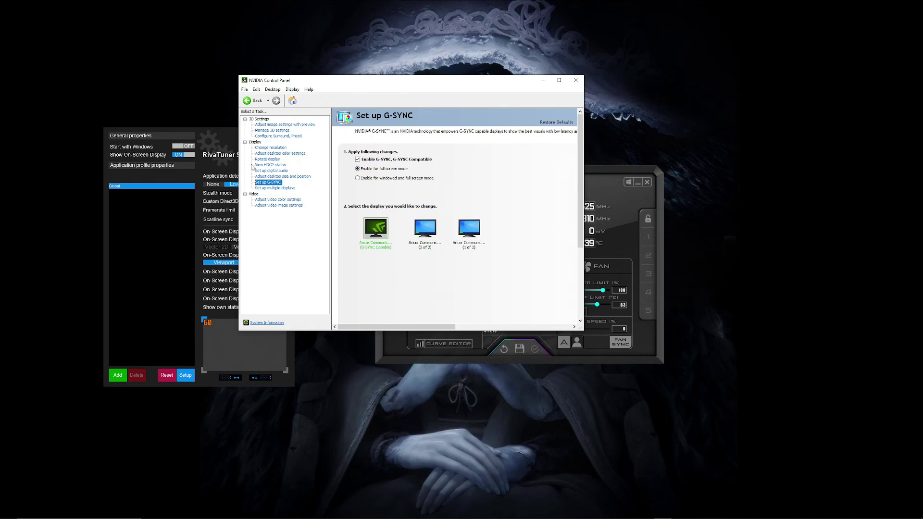
click(261, 185)
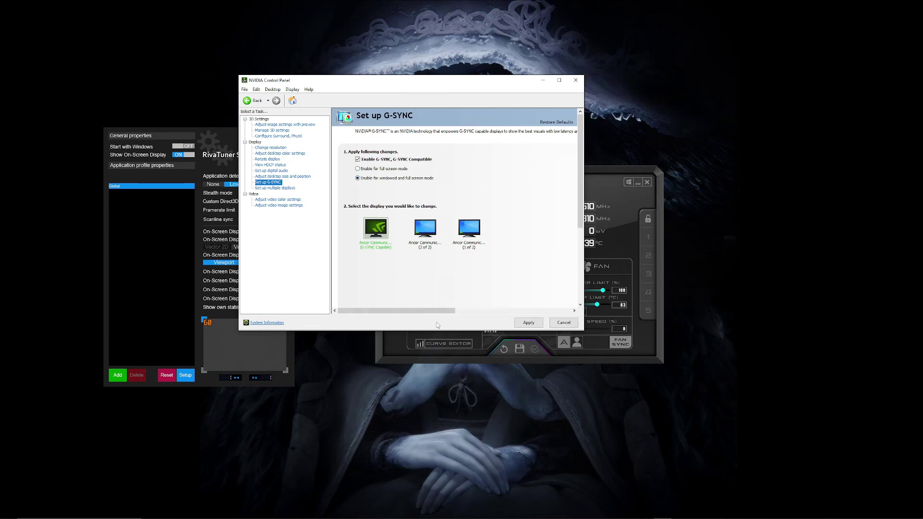
Apply G-SYNC for full screen mode only, keep the changed configuration, and close NVIDIA Control Panel.
click(358, 170)
click(358, 179)
click(358, 170)
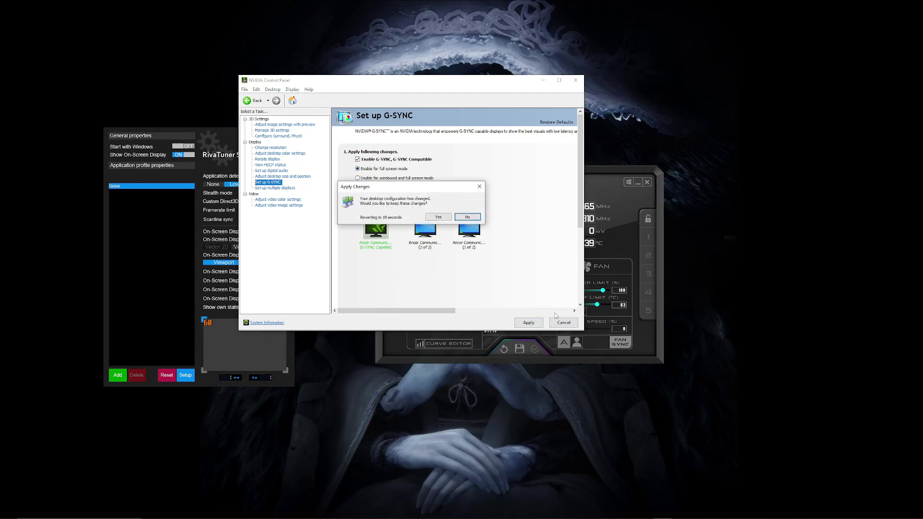
click(435, 217)
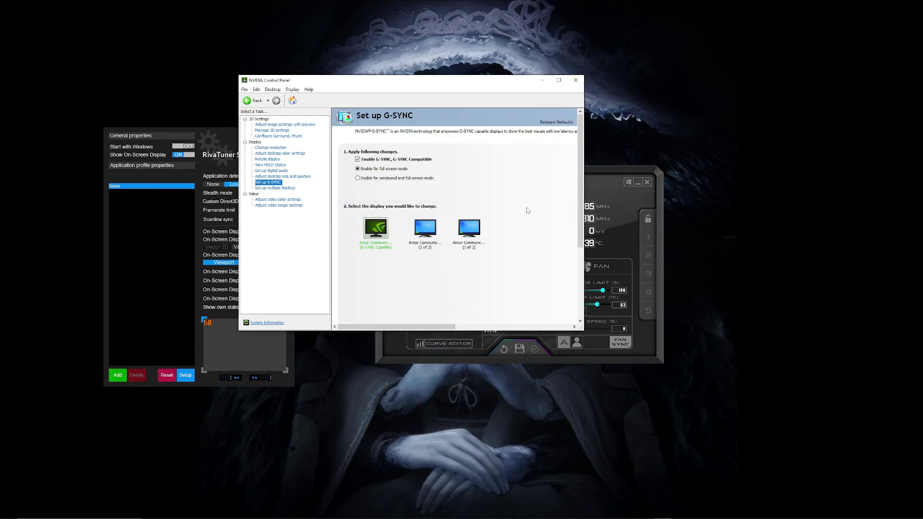
click(575, 80)
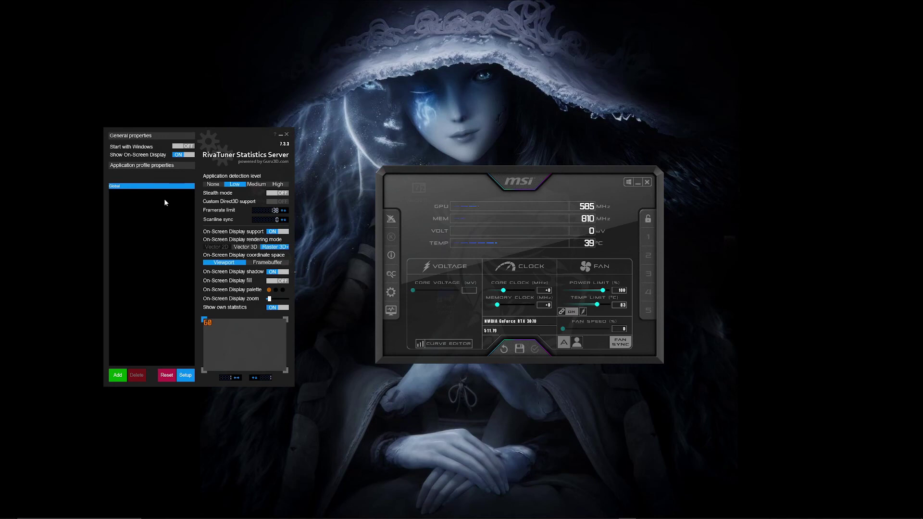
Minimize MSI Afterburner and RivaTuner Statistics Server to clear the desktop.
mouse_move(165, 200)
click(637, 182)
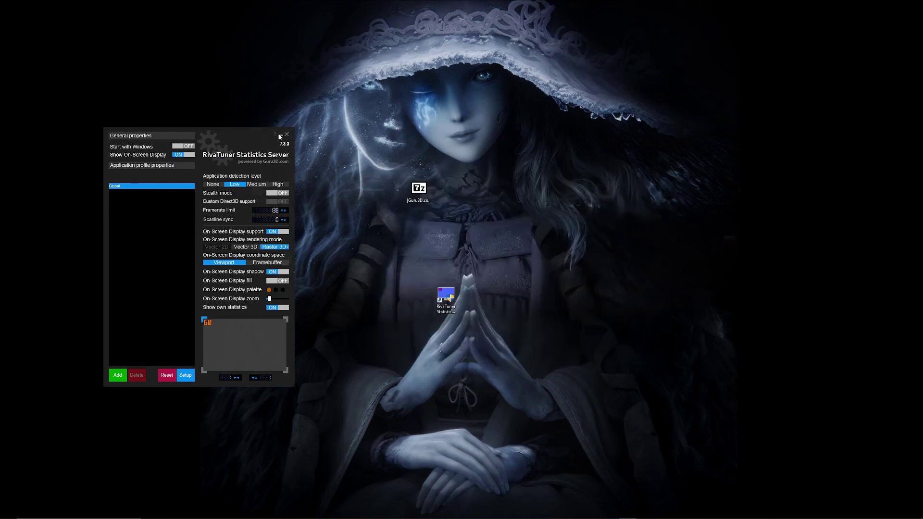
click(279, 134)
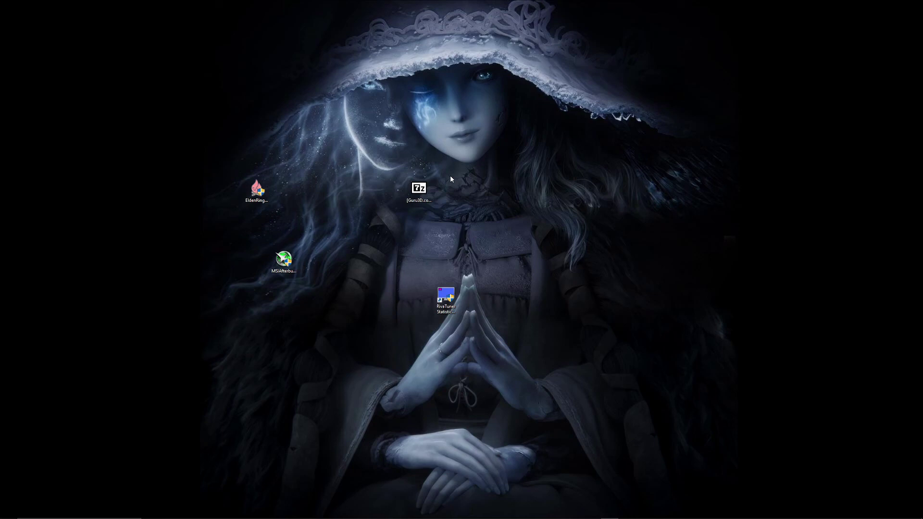
click(249, 197)
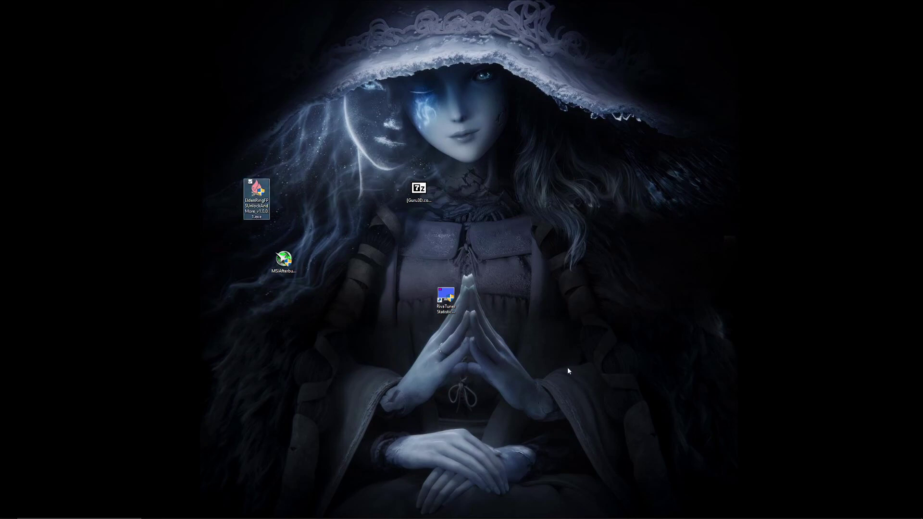
double_click(256, 193)
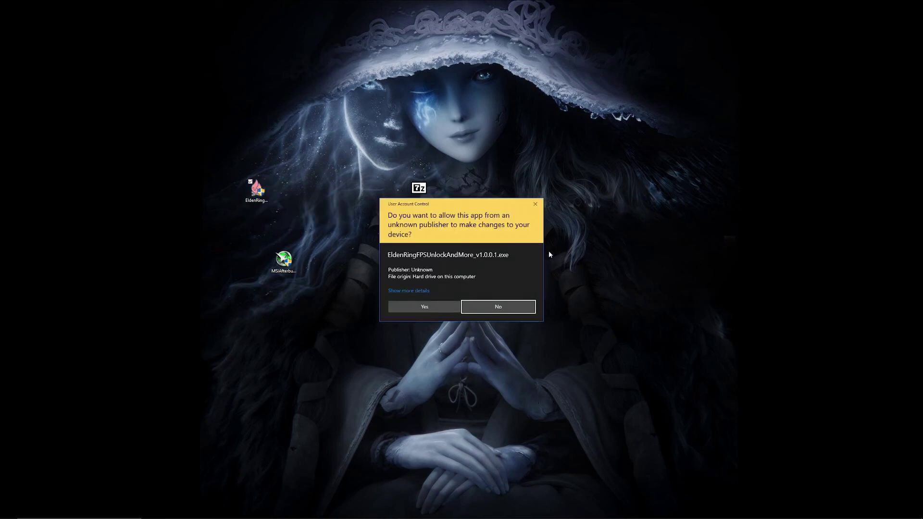
click(420, 307)
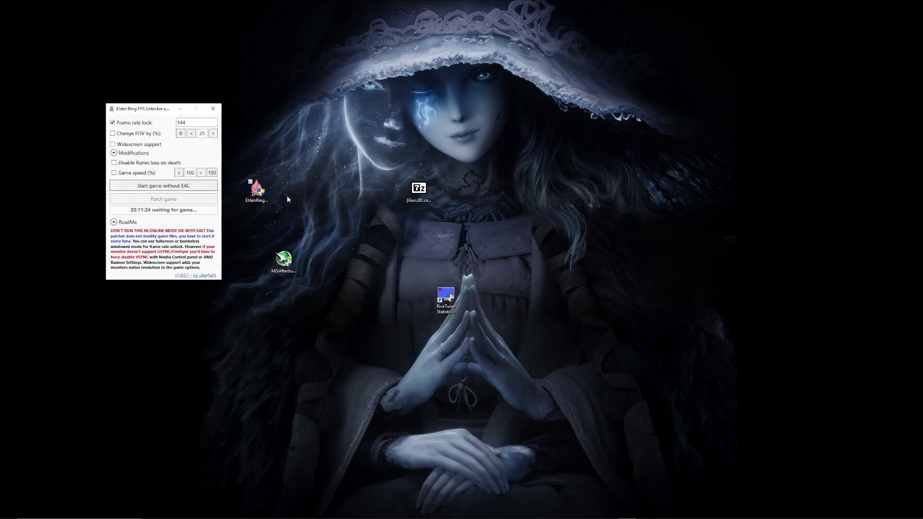
click(212, 108)
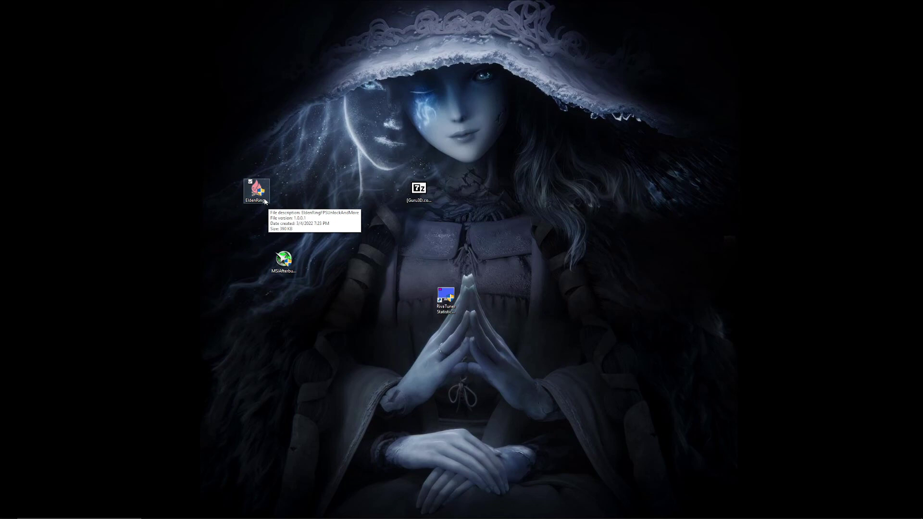
Run EldenRingFPSUnlockAndMore_v1.0.0.1.exe from the desktop as administrator and allow it to make changes to the device.
right_click(262, 195)
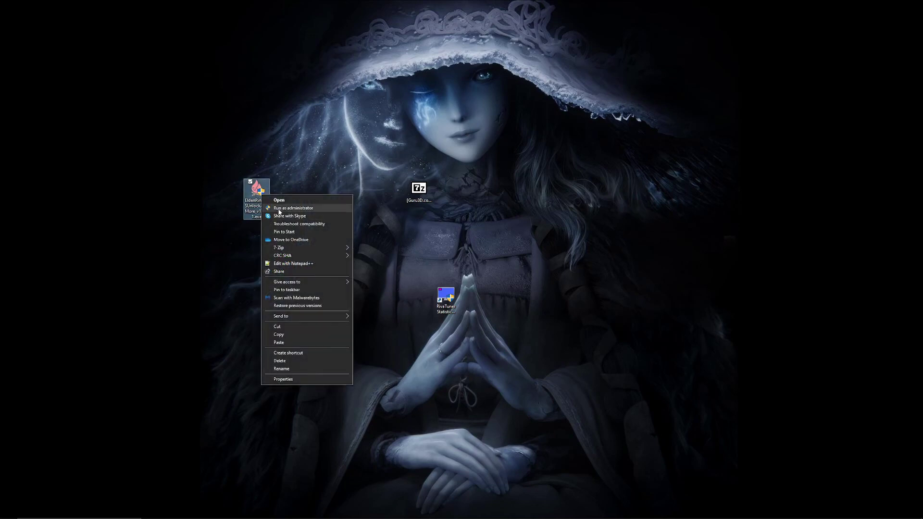
click(279, 210)
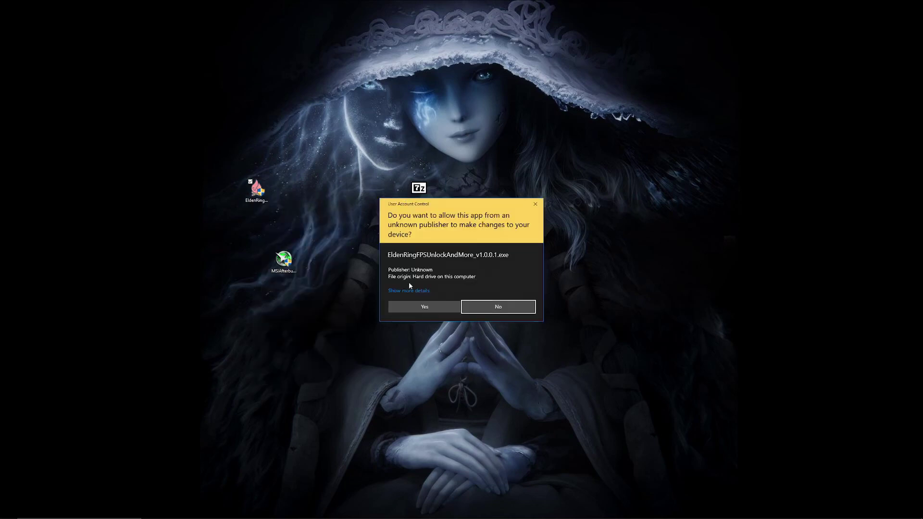
click(441, 310)
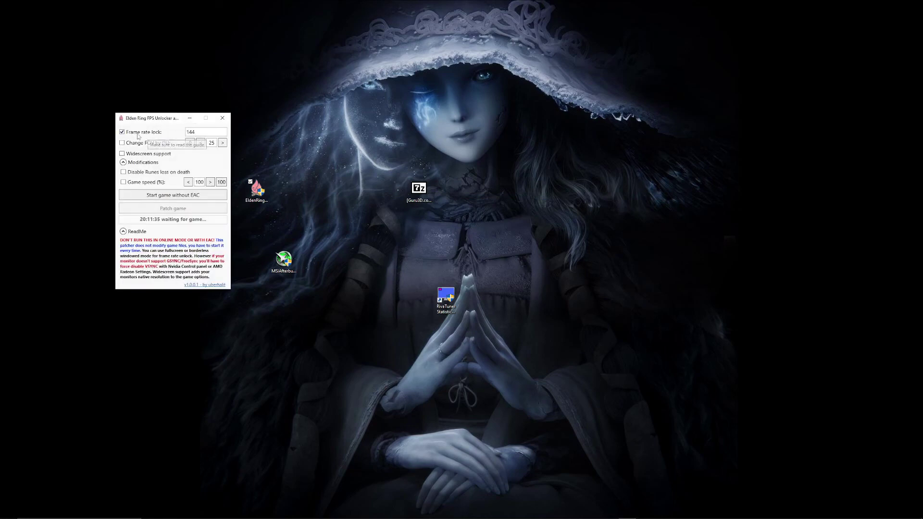
Turn off Frame rate lock in the Elden Ring FPS Unlocker and move its window off this screen.
click(122, 134)
drag(176, 121, 559, 133)
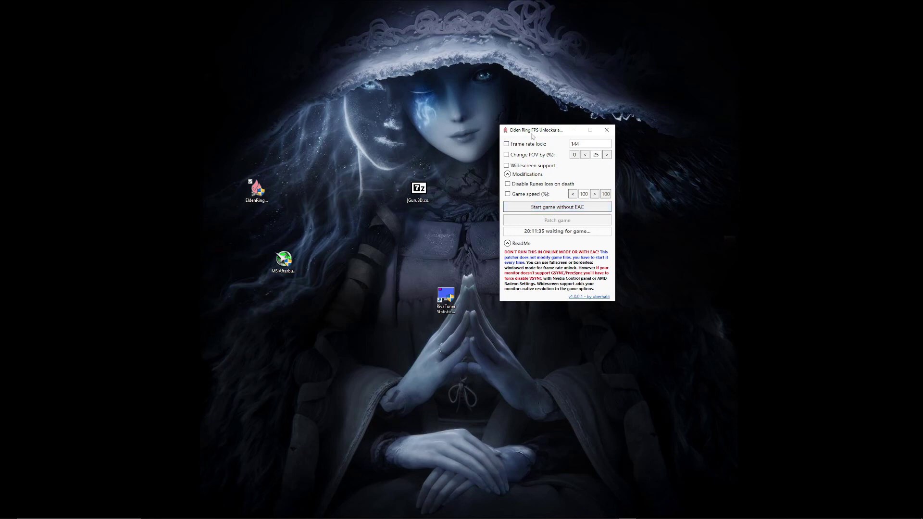
drag(531, 133, 721, 126)
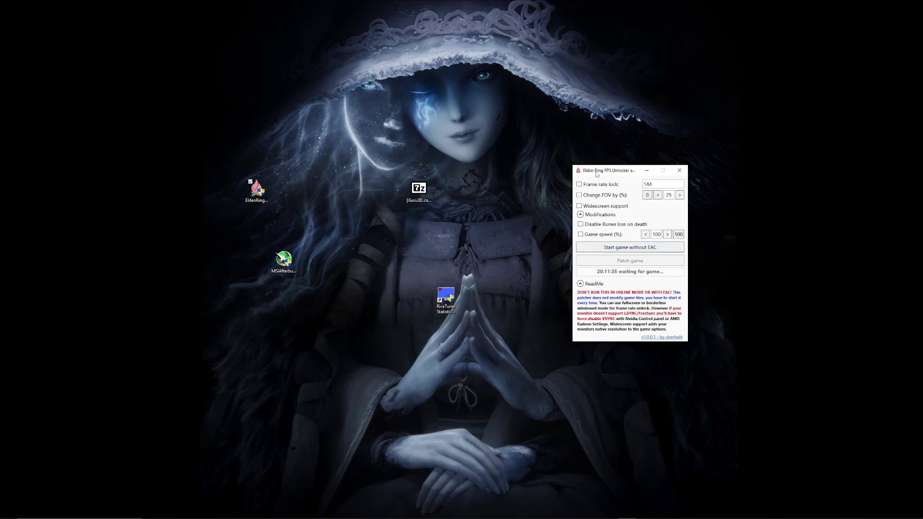
drag(597, 174, 922, 173)
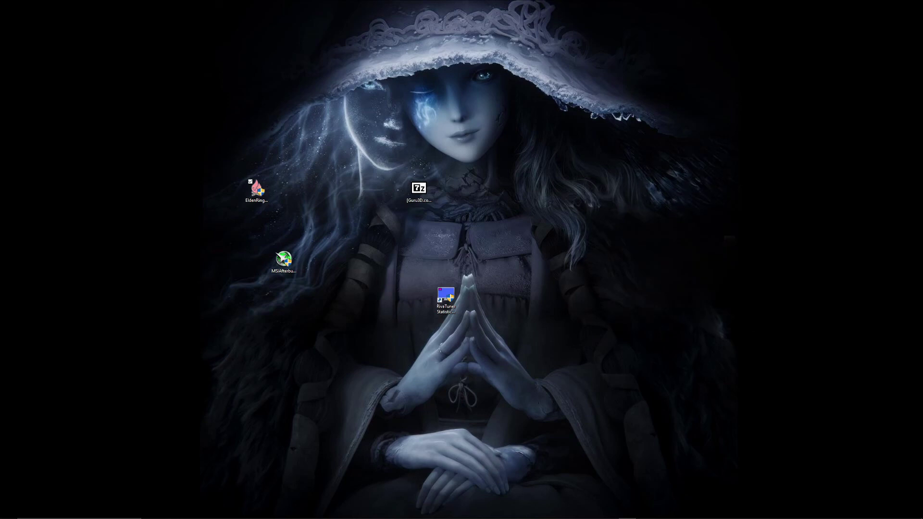
Switch to Steam with the ELDEN RING page in the library.
mouse_move(366, 517)
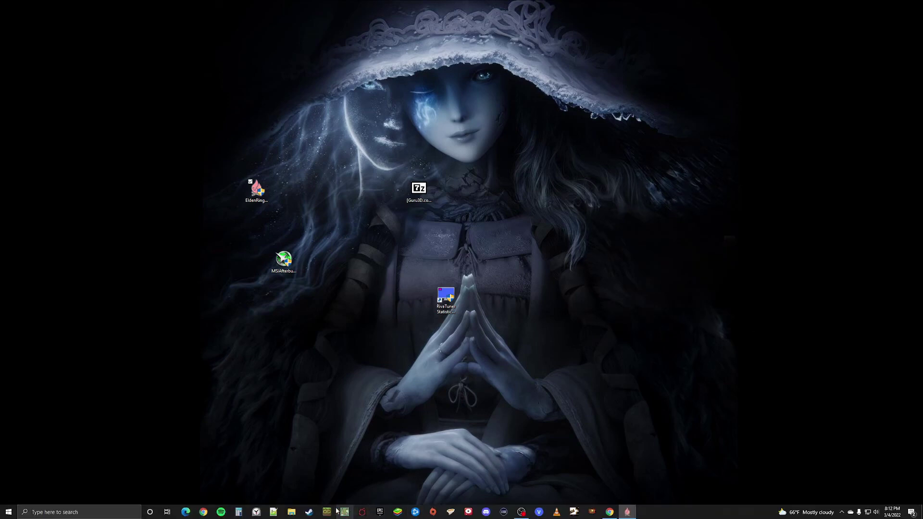
click(309, 512)
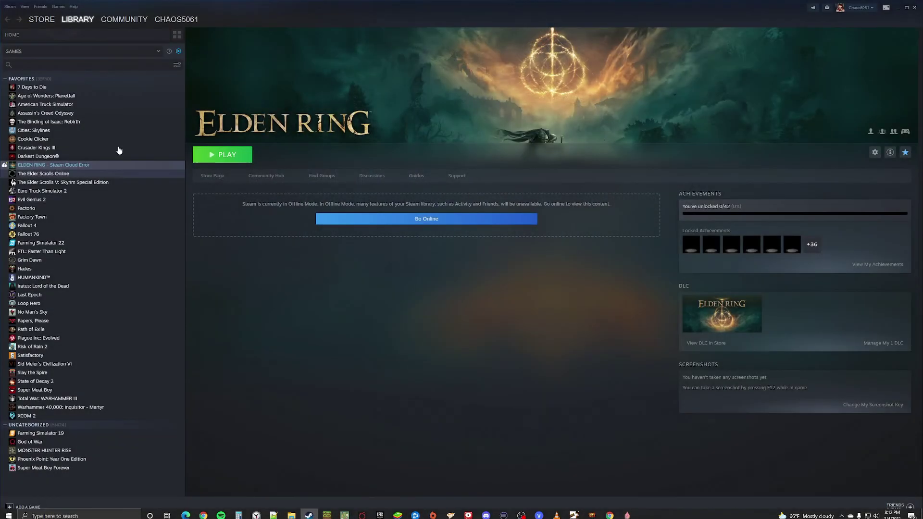
View Steam's Go Online option without choosing it and close the Steam window.
click(10, 7)
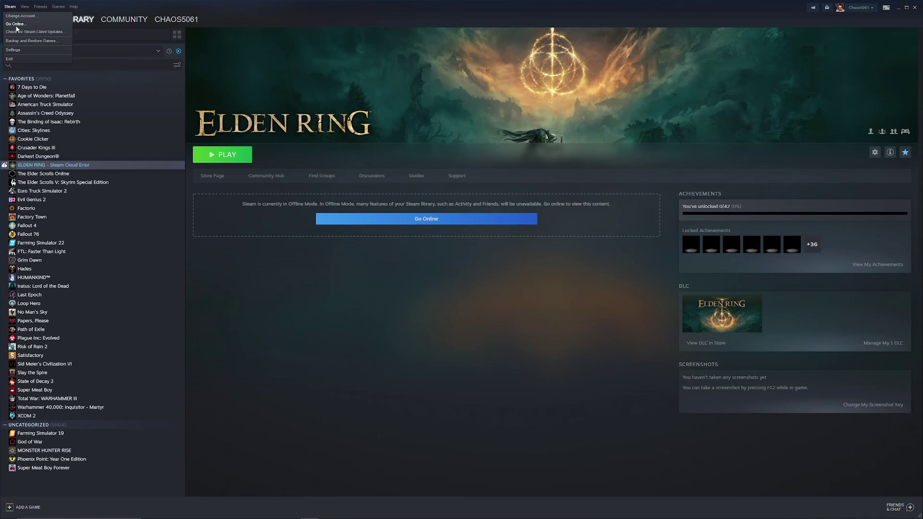
click(705, 12)
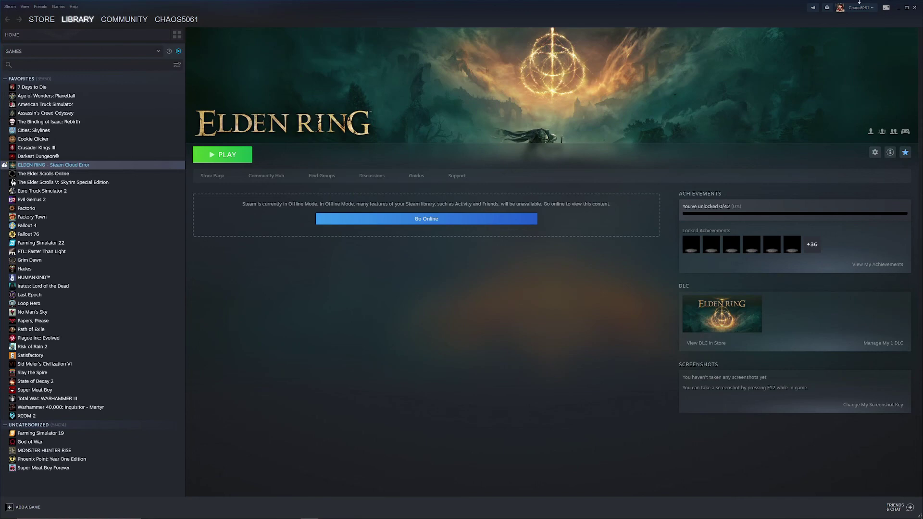
click(915, 7)
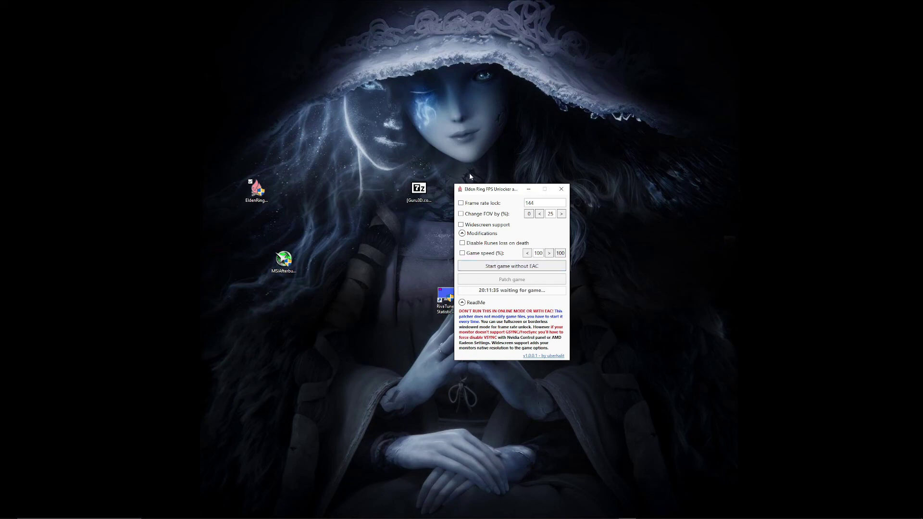
Move the Elden Ring FPS Unlocker off this screen and continue past the ELDEN RING title screen to the main menu.
drag(480, 190, 922, 164)
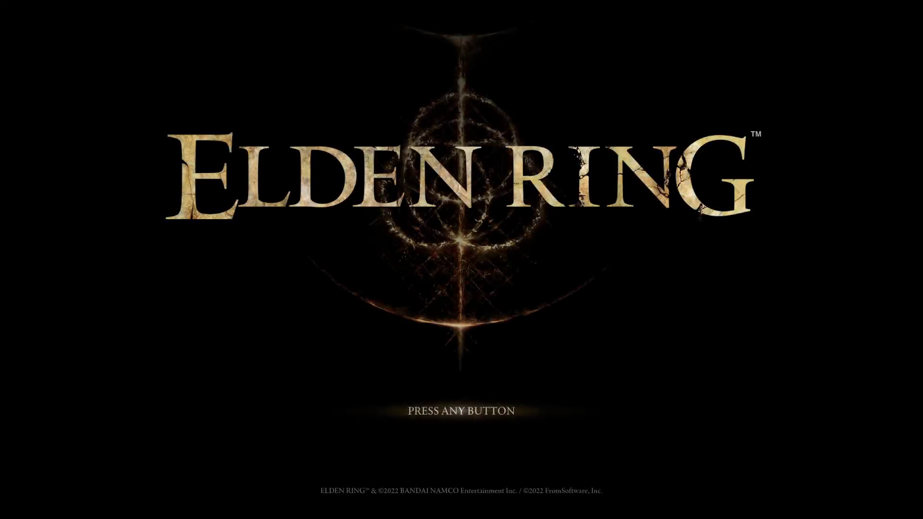
click(655, 225)
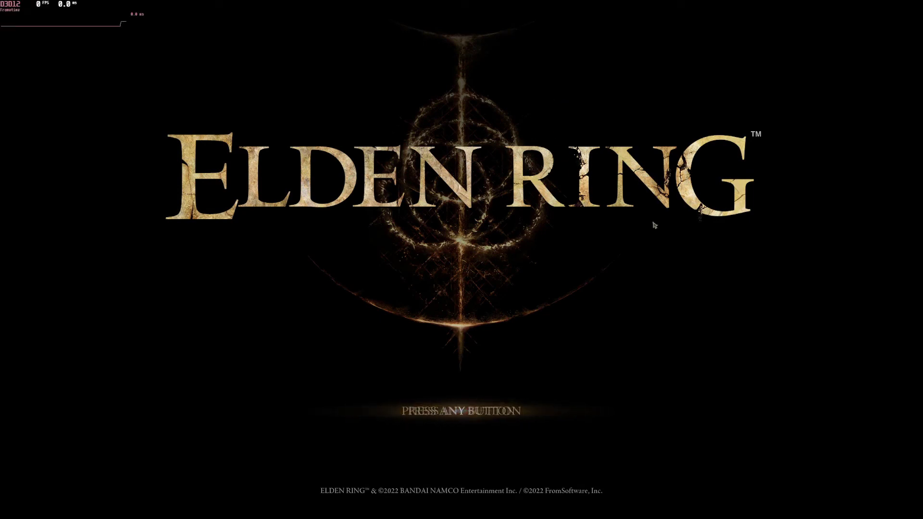
click(468, 282)
key(Return)
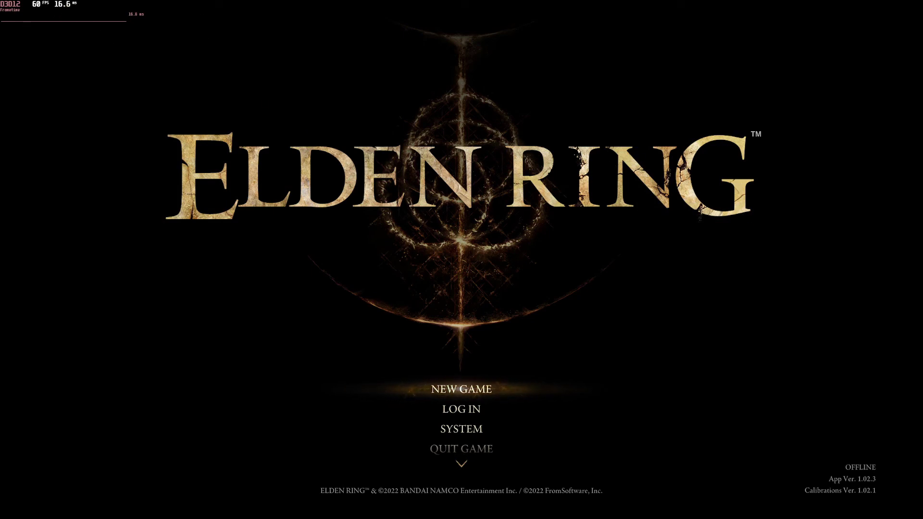
Turn on Frame rate lock at 144 in the Elden Ring FPS Unlocker and patch the running game.
key(alt+Tab)
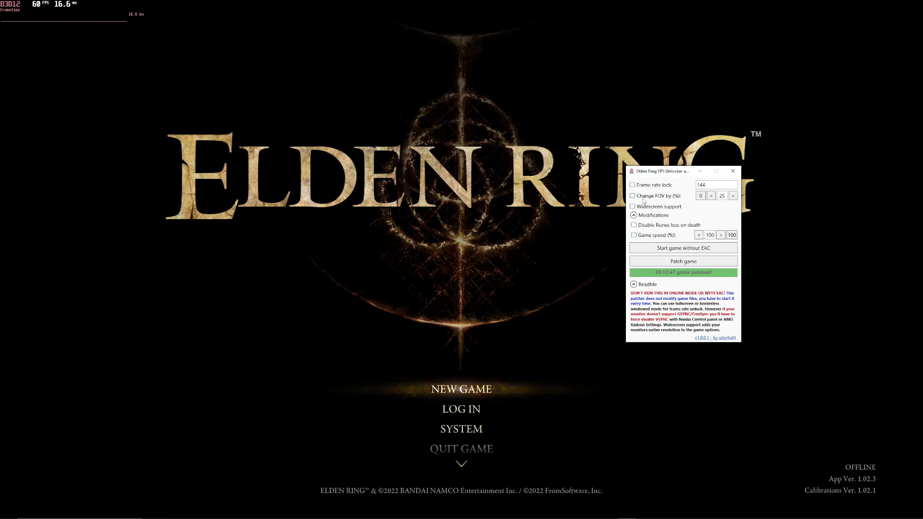
click(633, 184)
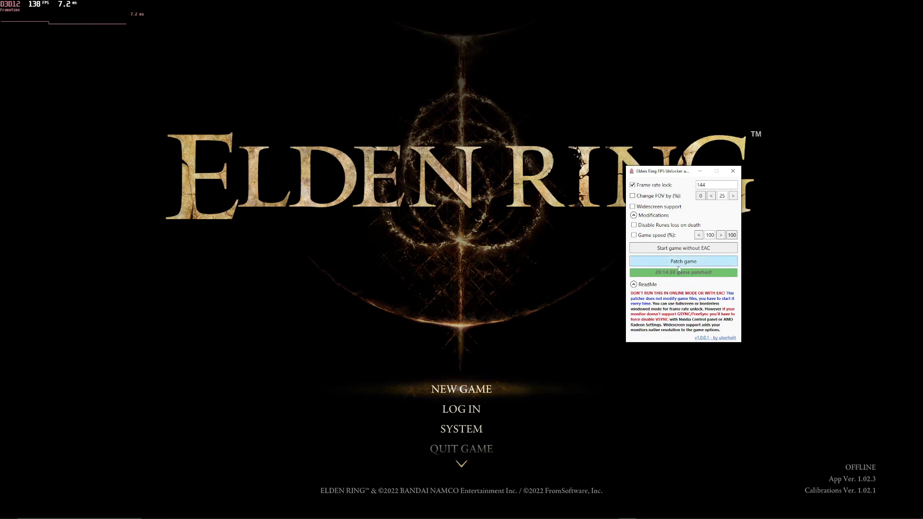
click(674, 261)
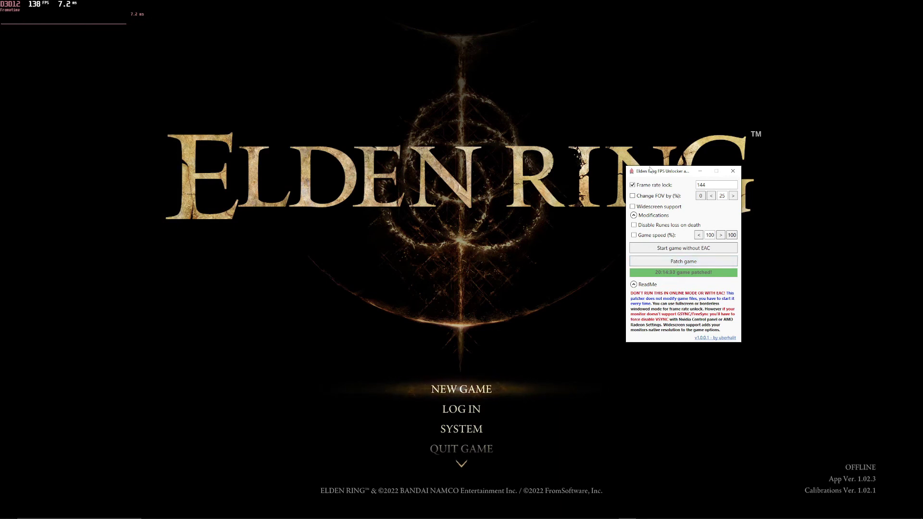
Return to ELDEN RING, quit the game, and close the Elden Ring FPS Unlocker.
key(alt+Tab)
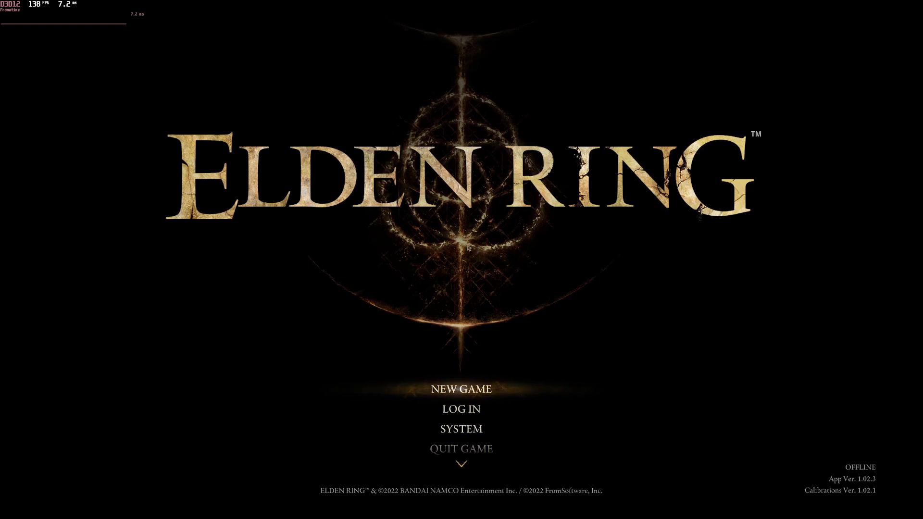
key(Down)
key(Down)
key(Down)
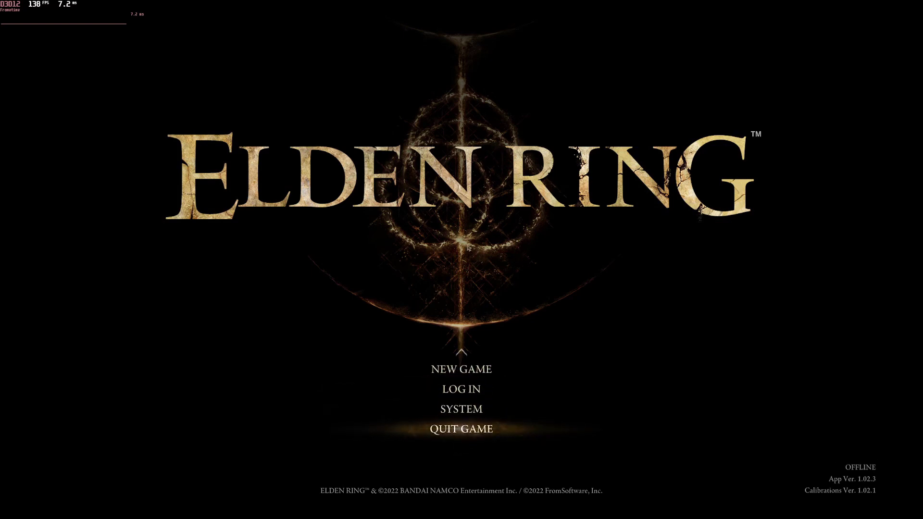
key(Return)
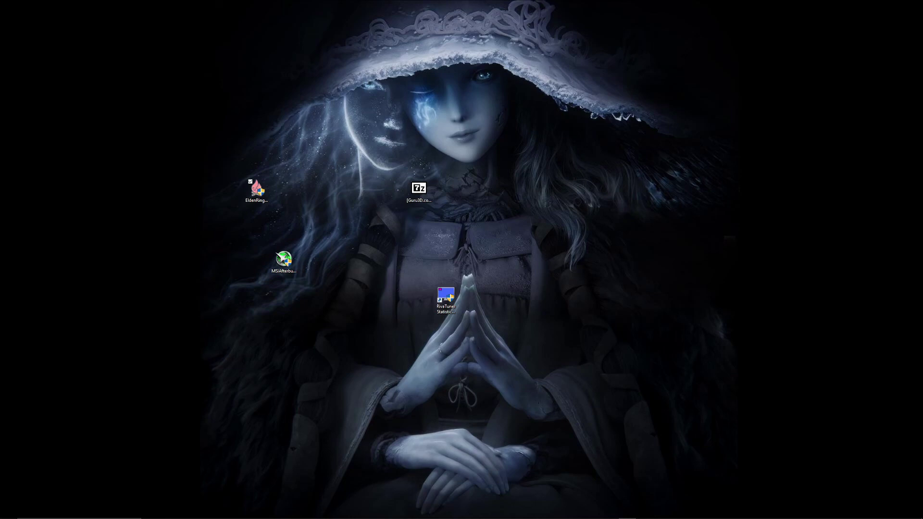
drag(922, 154, 573, 196)
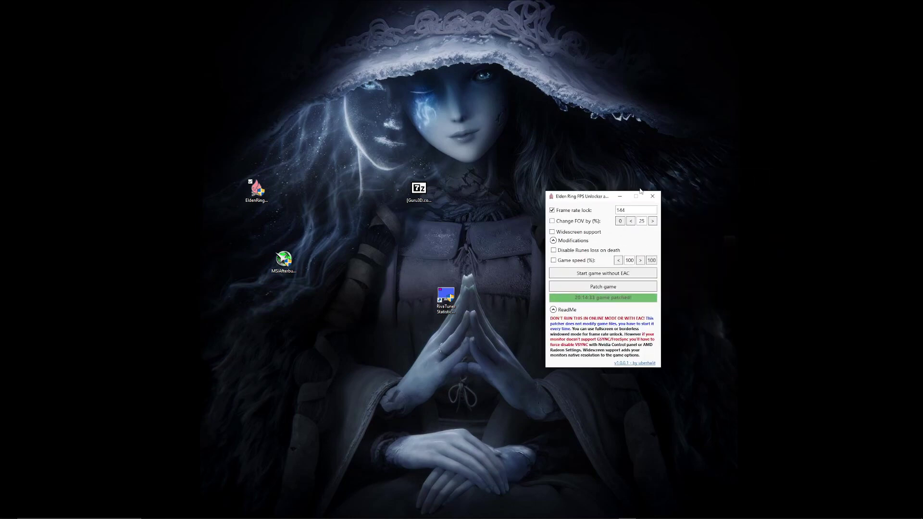
click(654, 197)
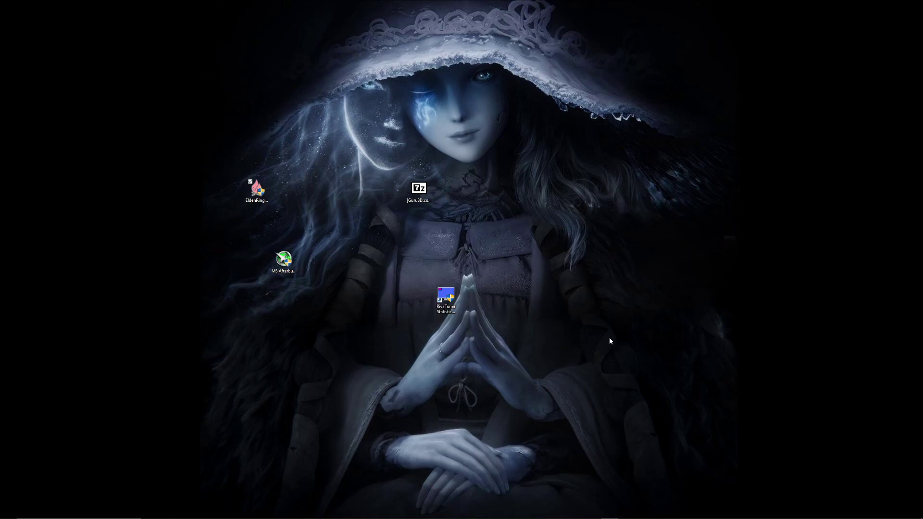
Open the Windows advanced display settings and review the refresh rates offered for Display 1: ASUS VE258.
right_click(592, 294)
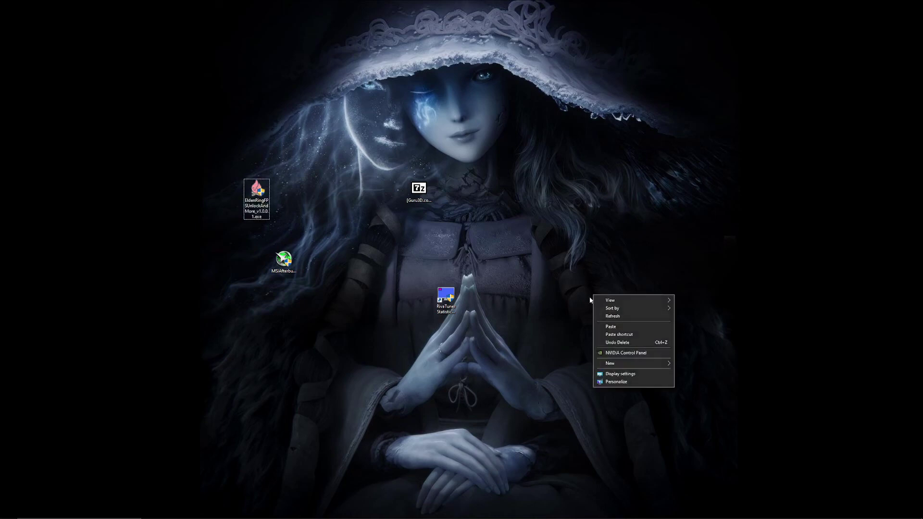
click(617, 374)
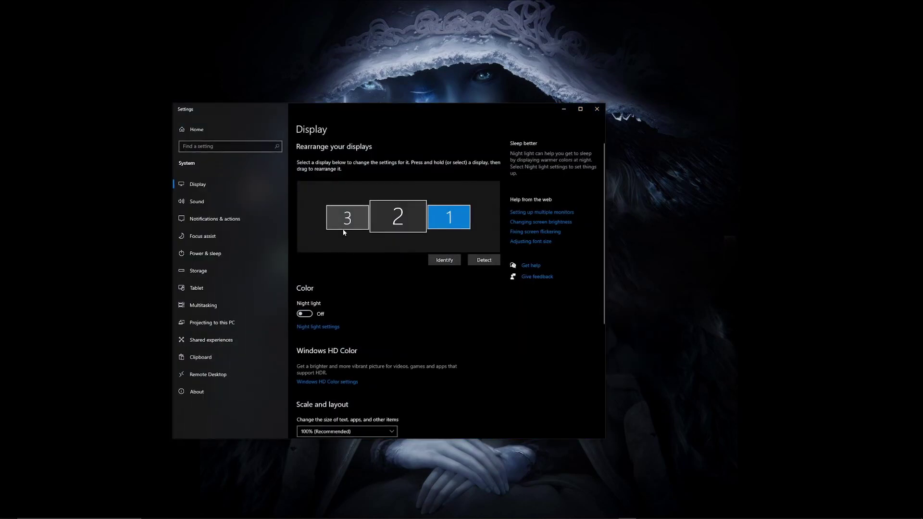
scroll(334, 260, down, 5)
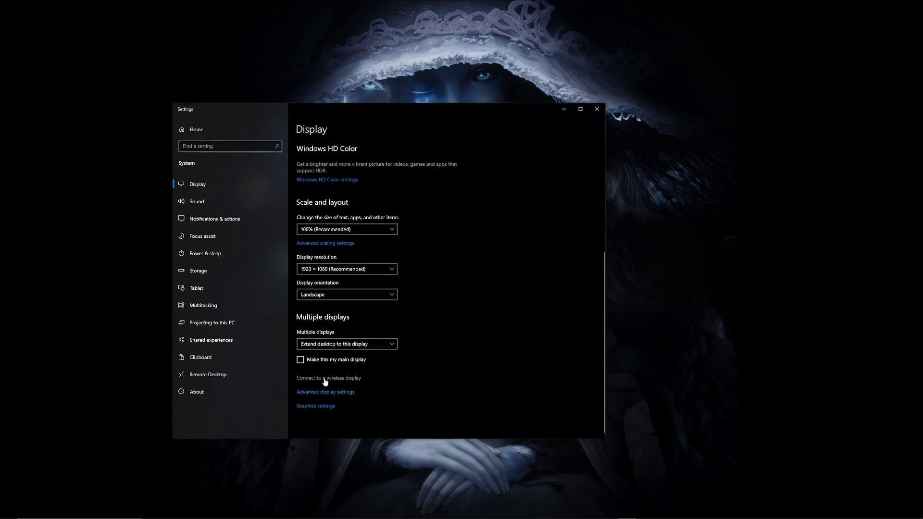
click(318, 394)
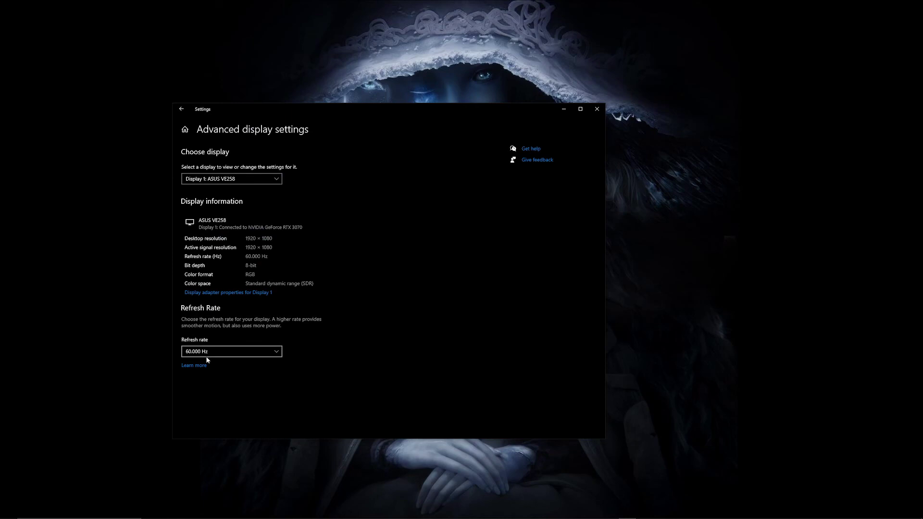
click(205, 357)
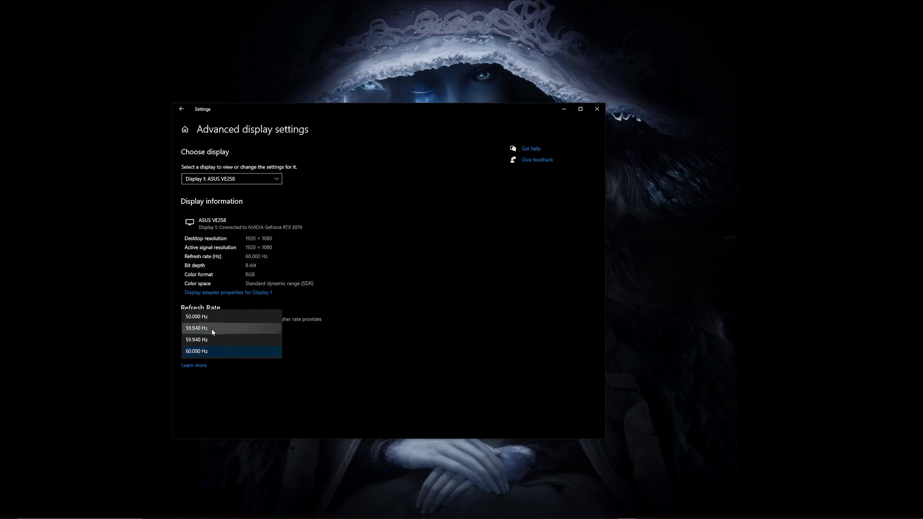
click(413, 272)
View the display information and refresh rate of Display 2: ROG PG278Q, and close Settings.
click(230, 179)
click(227, 190)
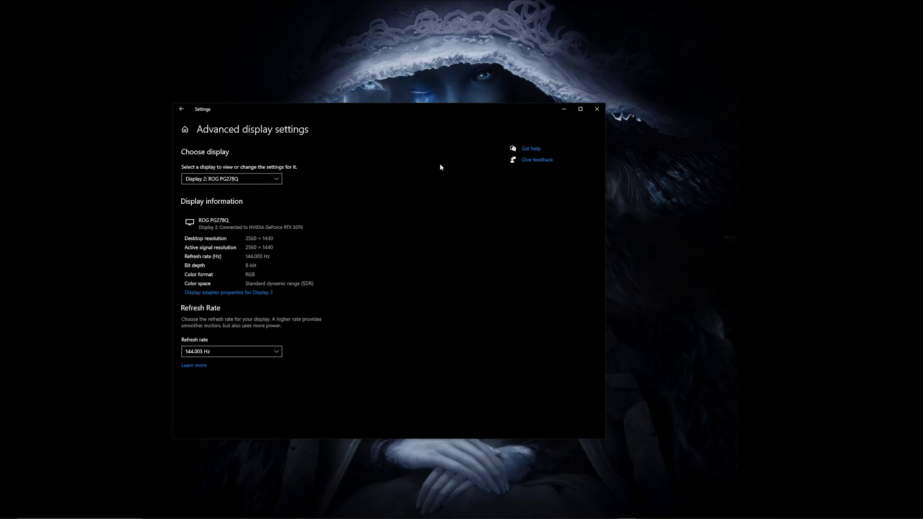
click(594, 115)
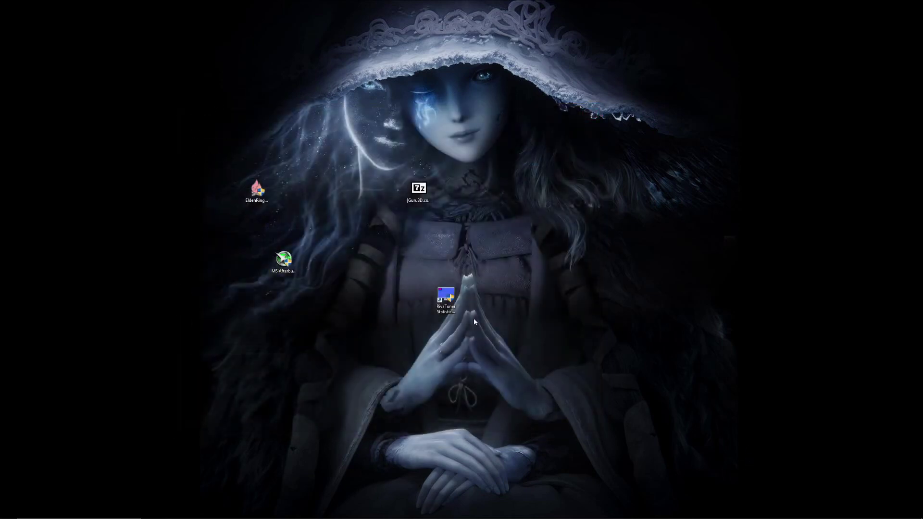
right_click(399, 269)
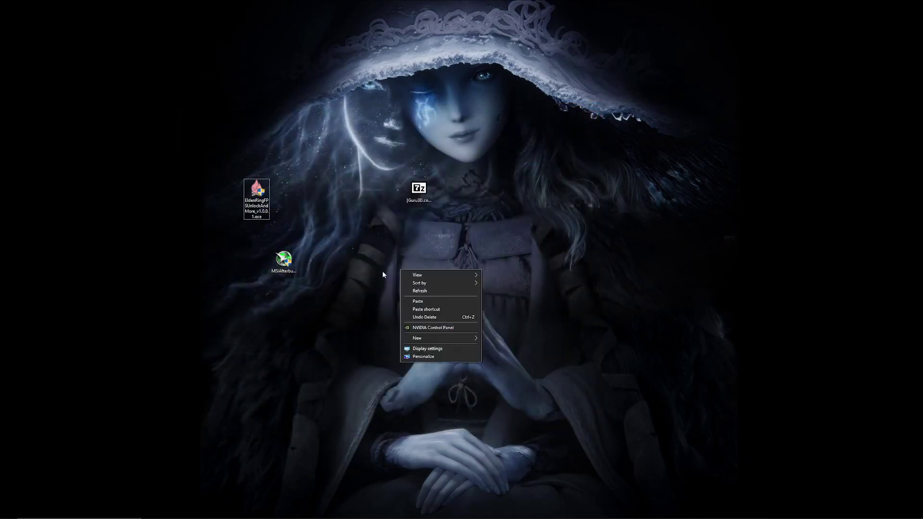
click(557, 256)
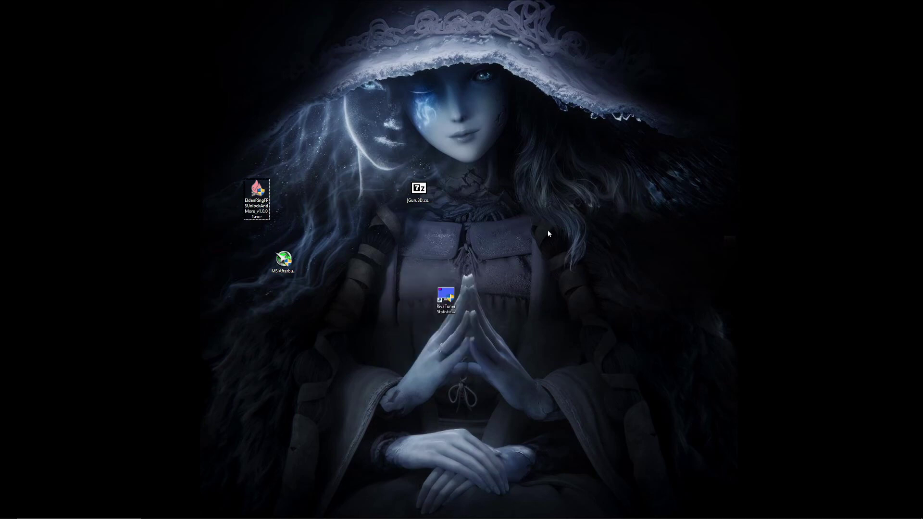